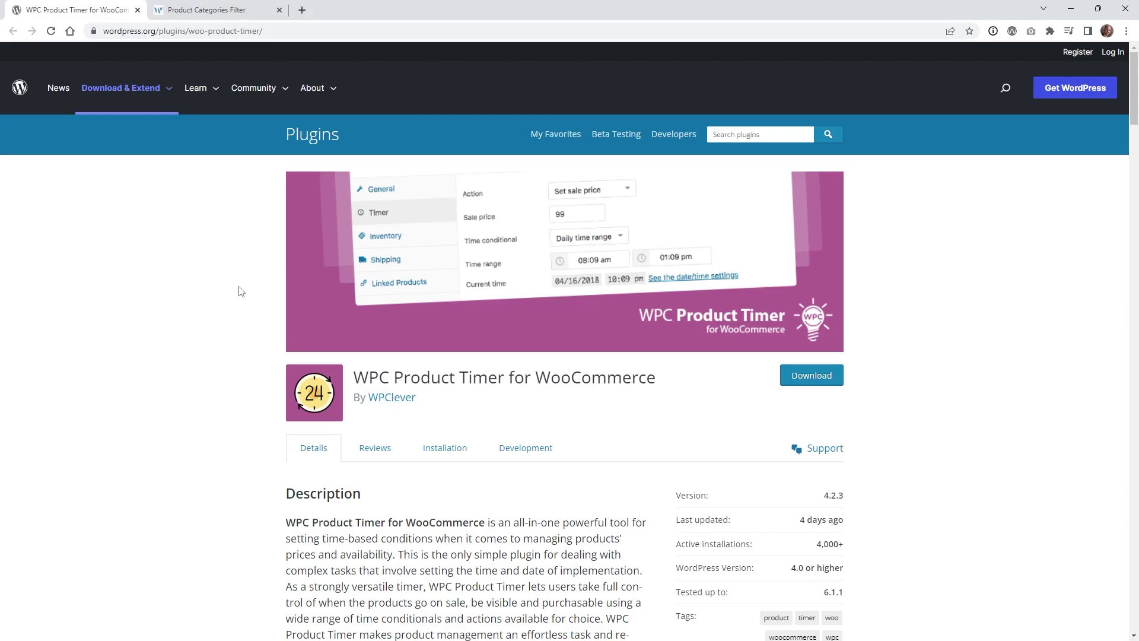
- Read through the WPC Product Timer plugin's description, features and practical uses, then move to the next browser tab
scroll(240, 291, "down", 5)
scroll(240, 291, "down", 7)
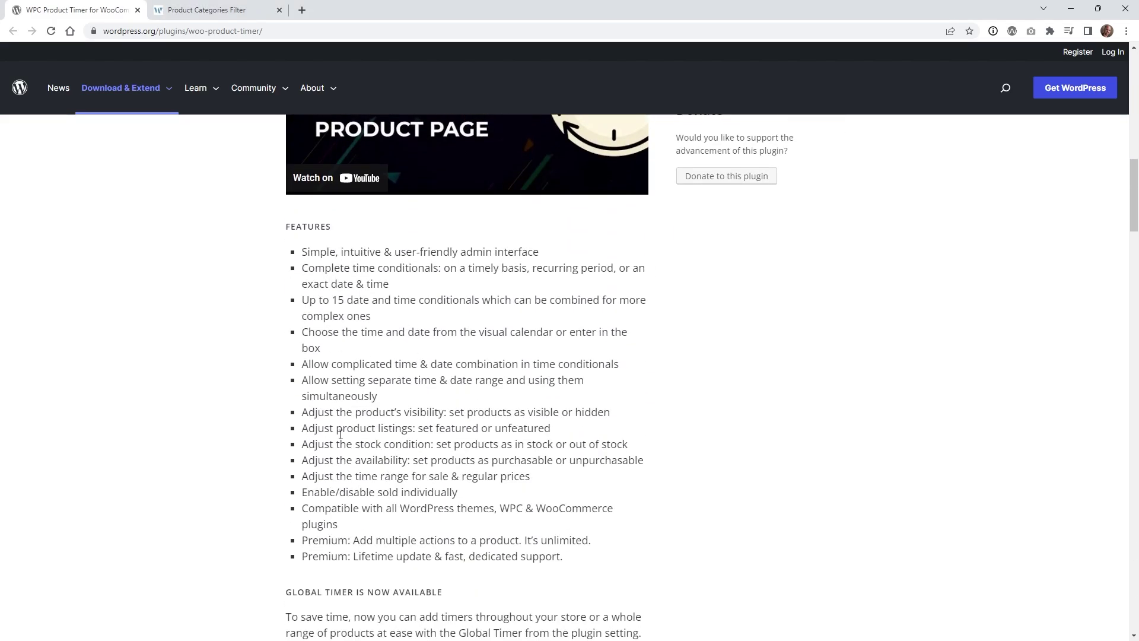
scroll(238, 387, "down", 7)
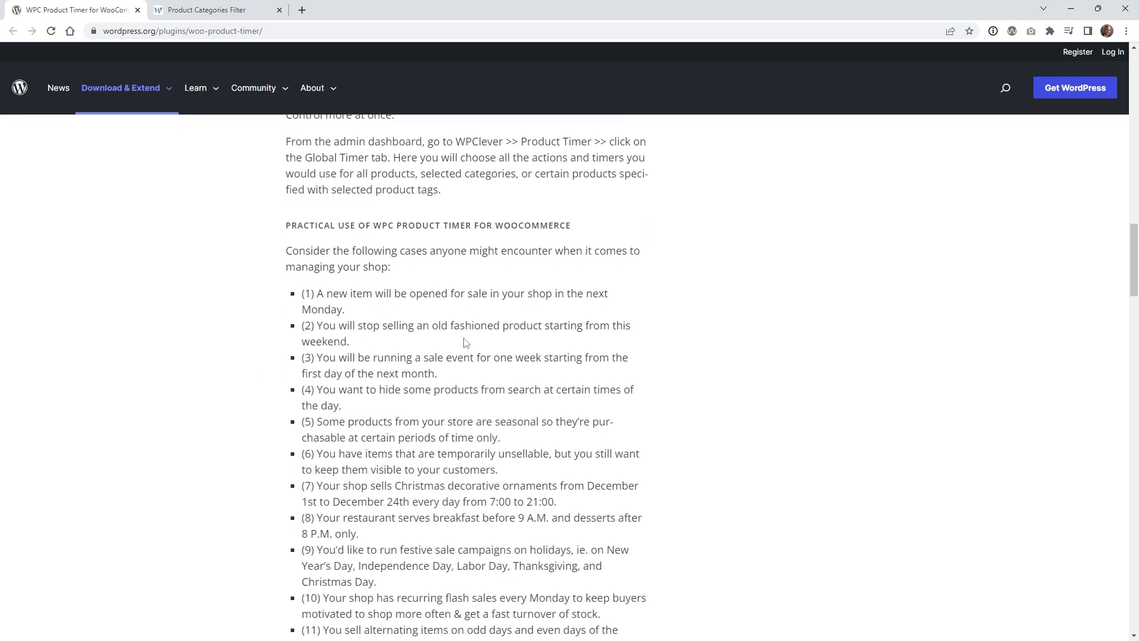
scroll(445, 320, "down", 2)
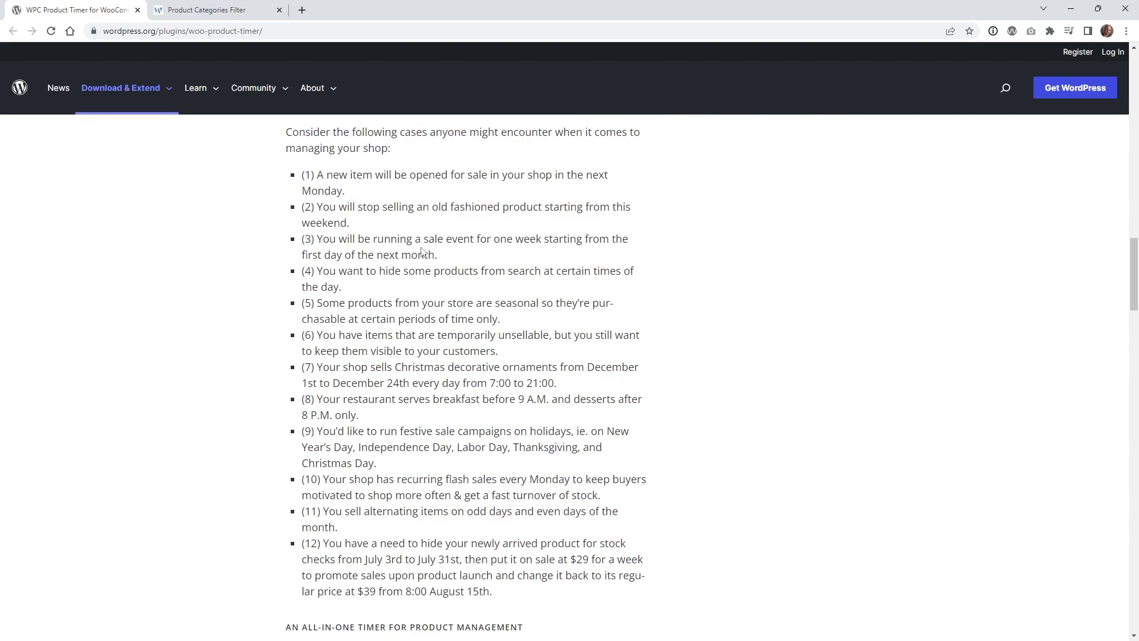
key("ctrl+Tab")
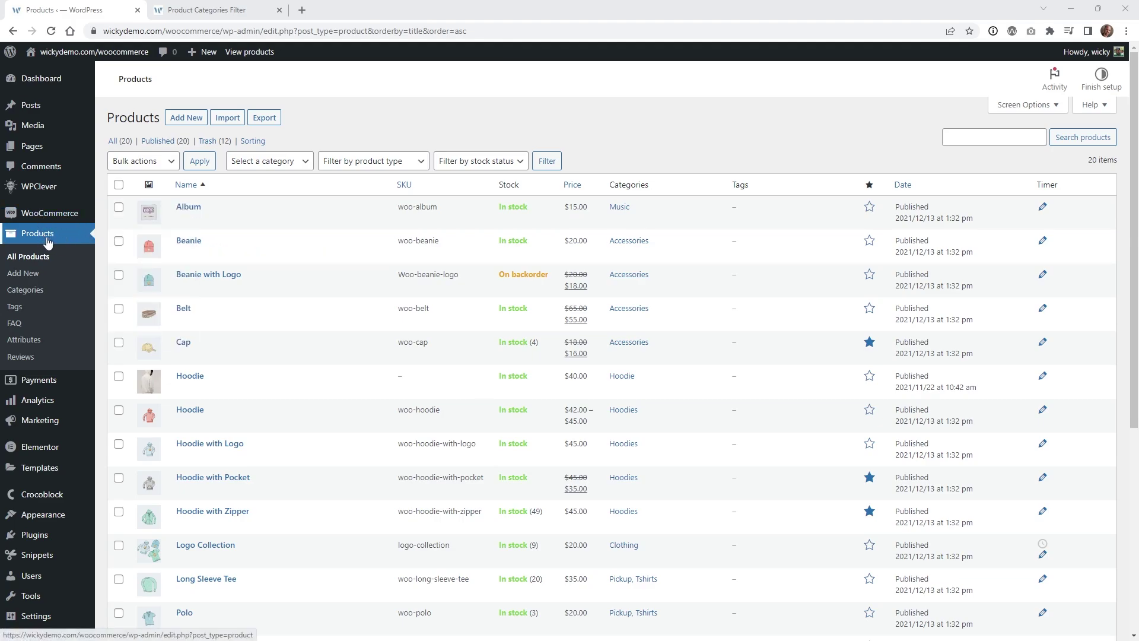
- After checking storefront prices, open the Beanie product's Timer tab and its Action dropdown
left_click(241, 7)
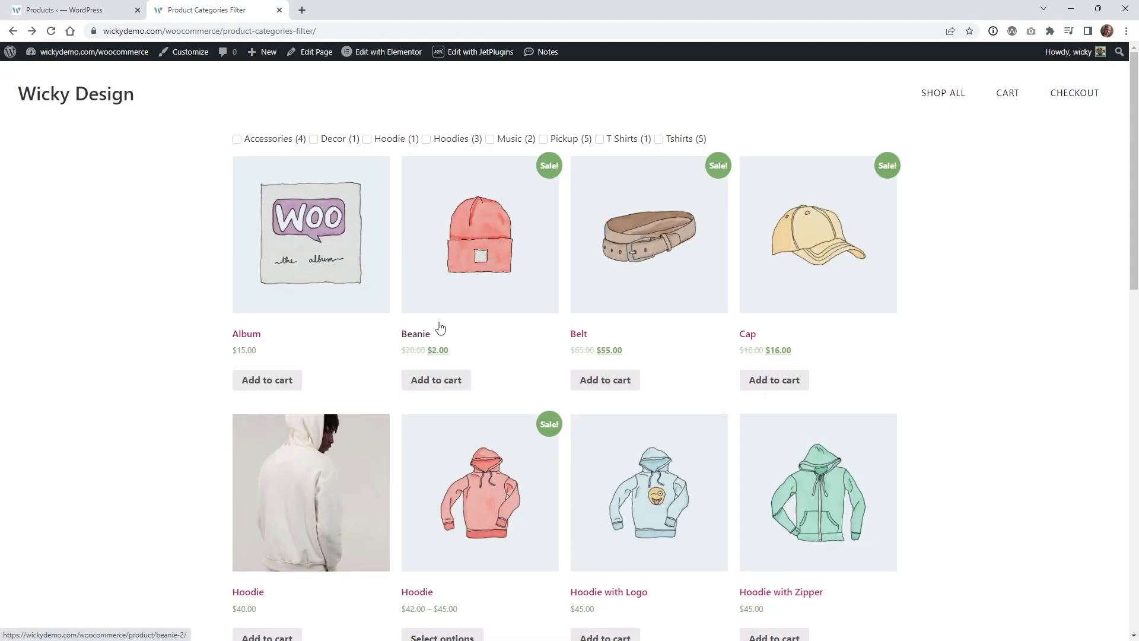
left_click(65, 10)
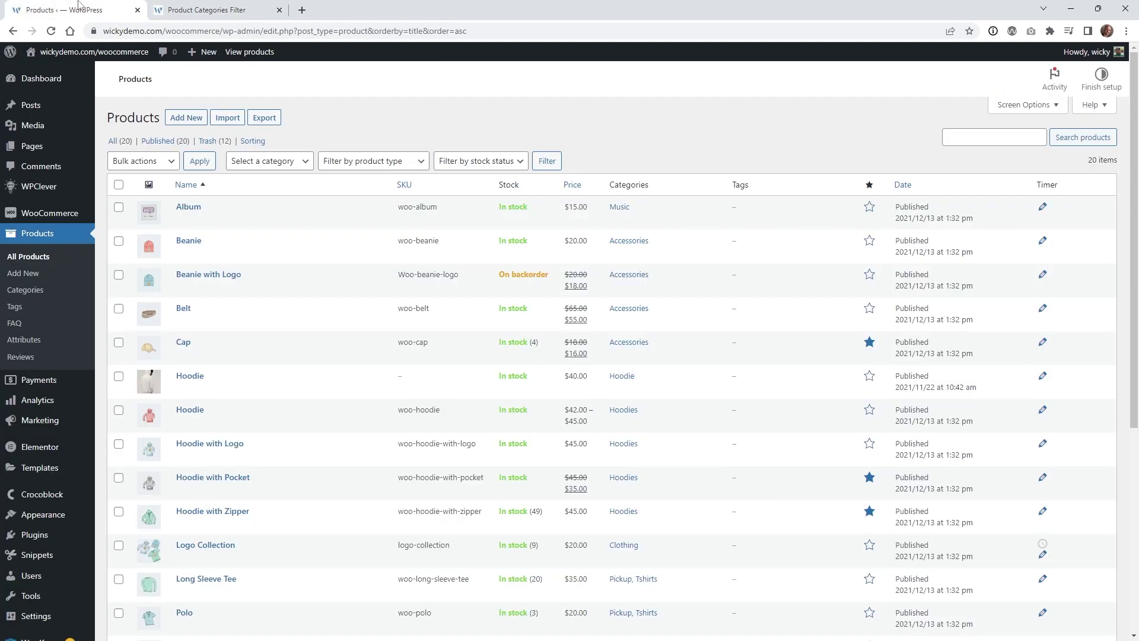
left_click(191, 245)
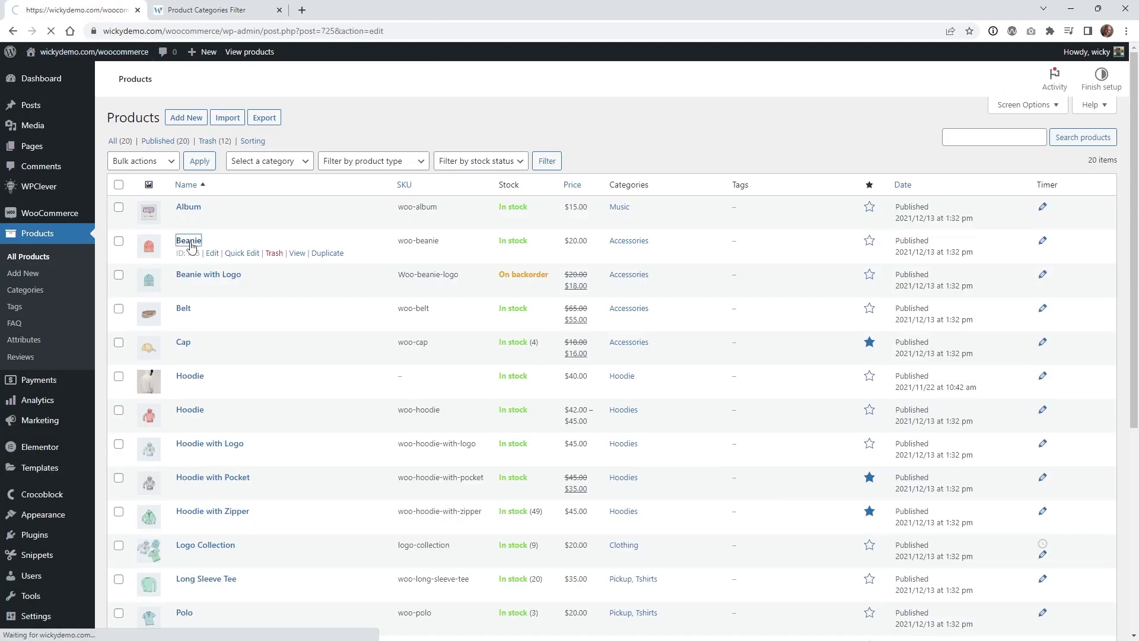
scroll(238, 350, "down", 5)
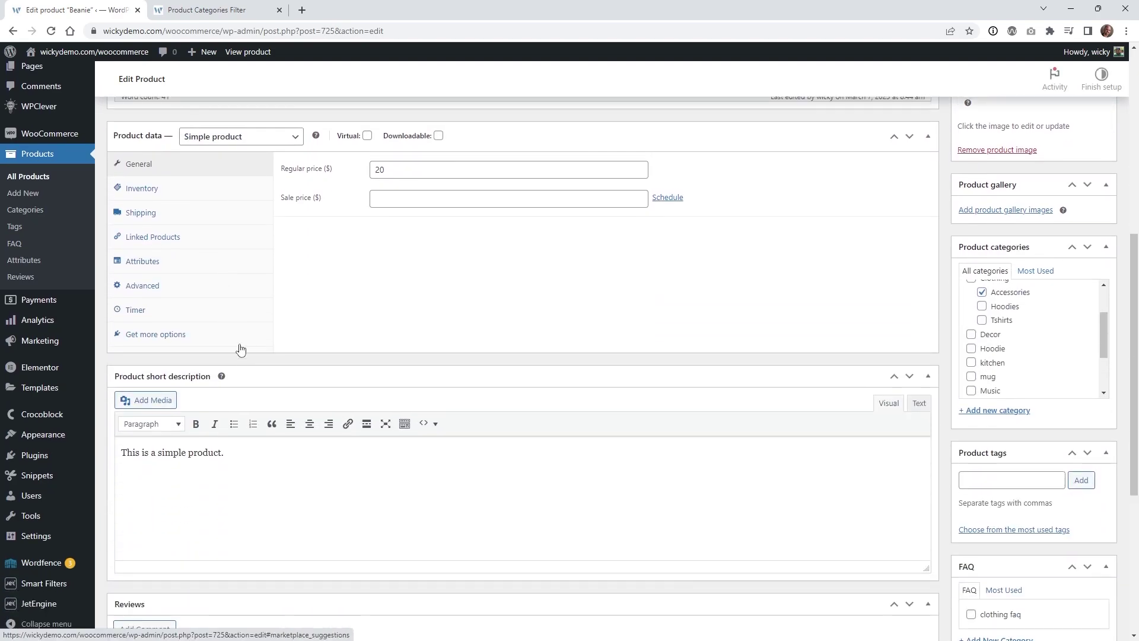
left_click(150, 315)
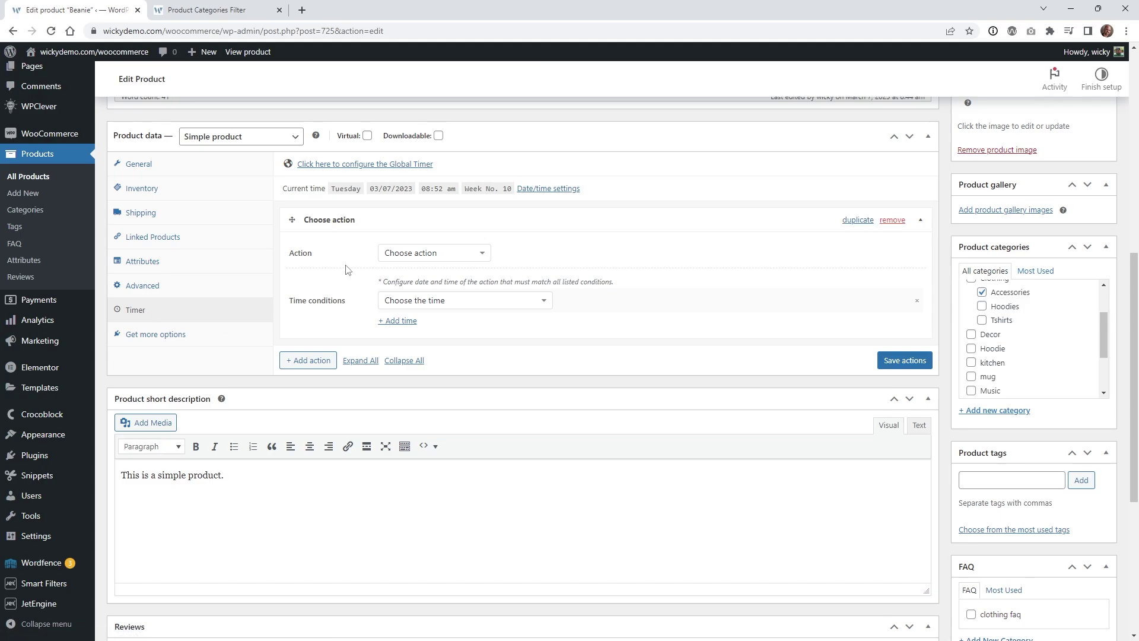
left_click(415, 255)
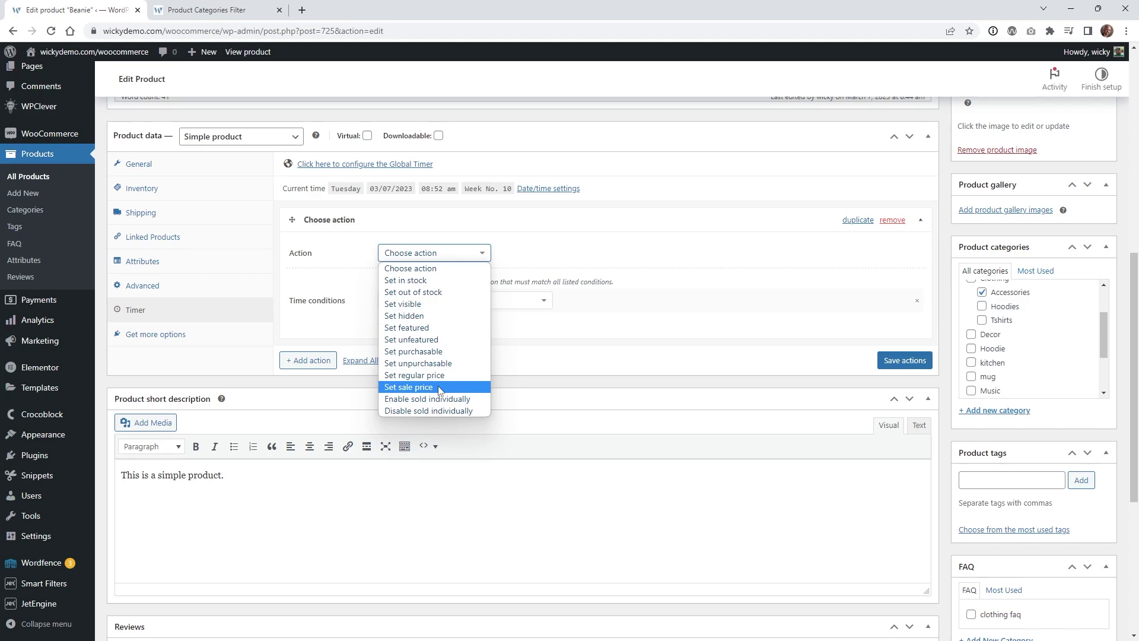
- Make the timer action Set sale price with an On the date condition of 03/07/2023
left_click(405, 389)
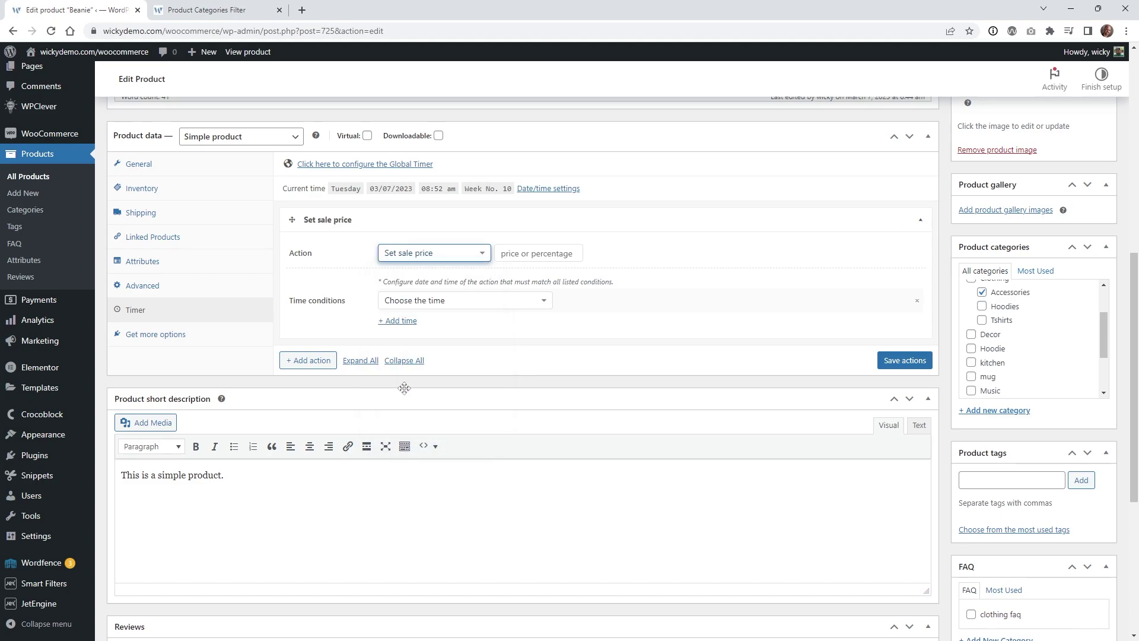
left_click(402, 299)
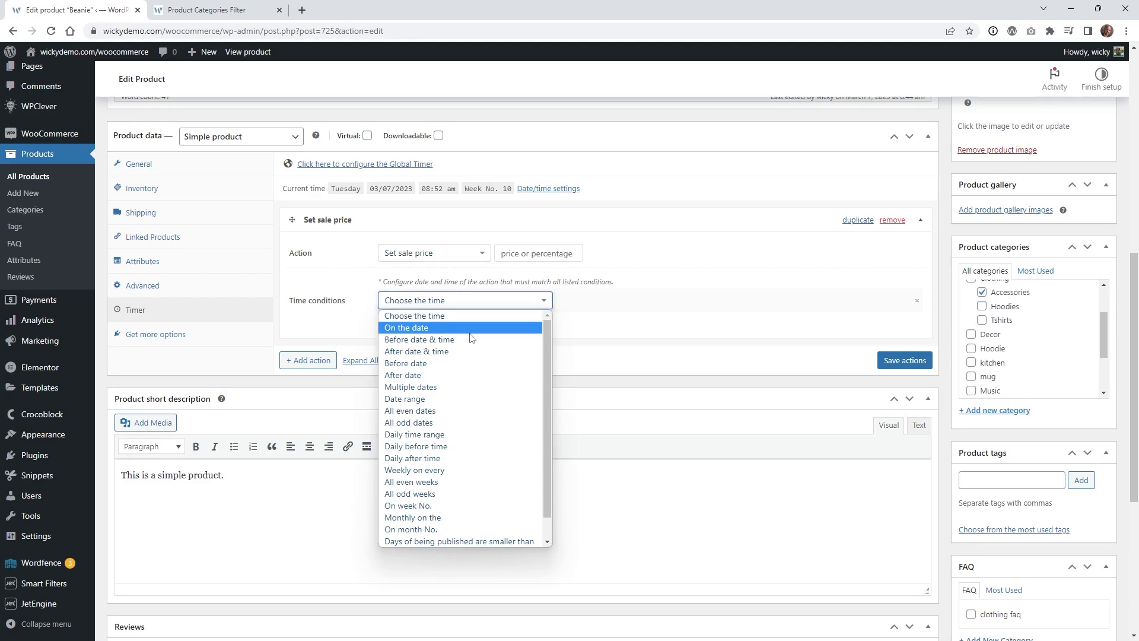
scroll(486, 366, "down", 1)
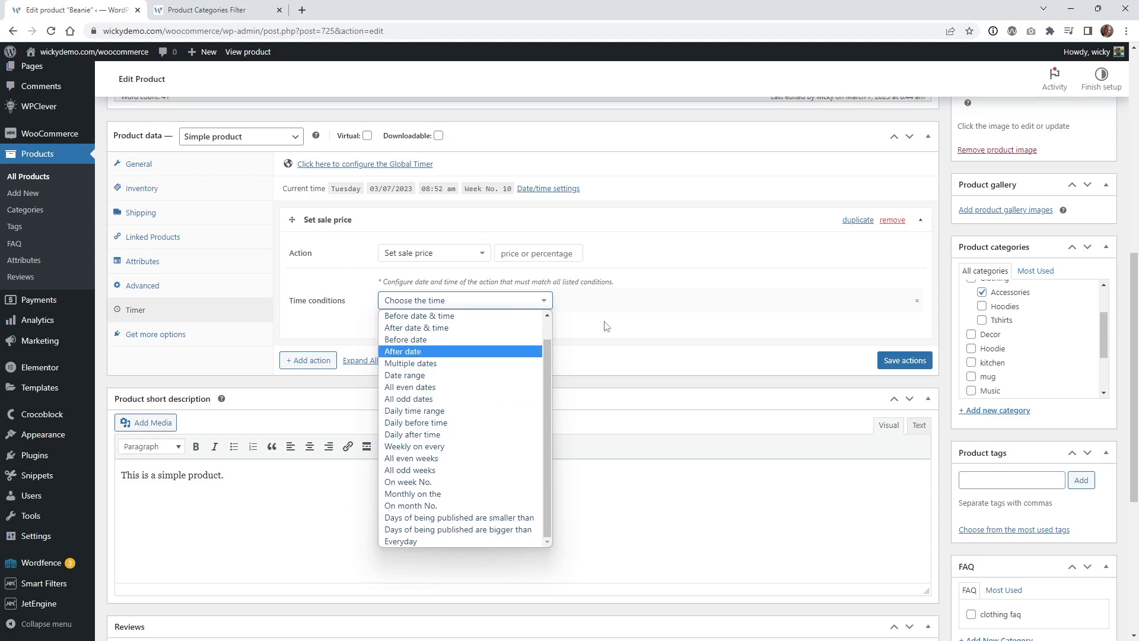
left_click(451, 270)
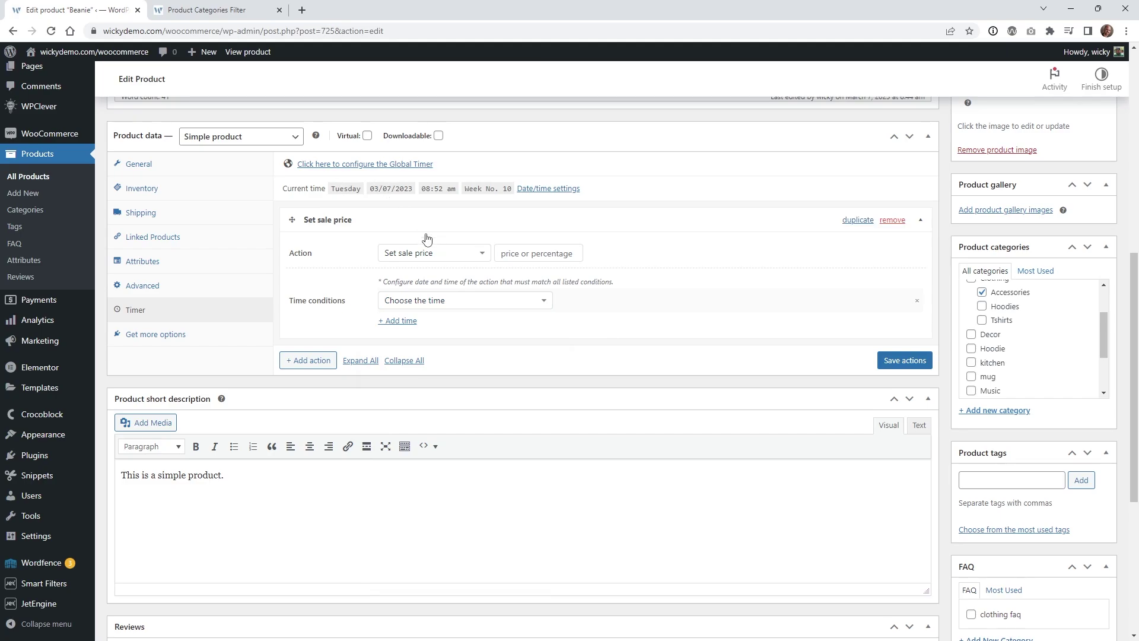
left_click(436, 302)
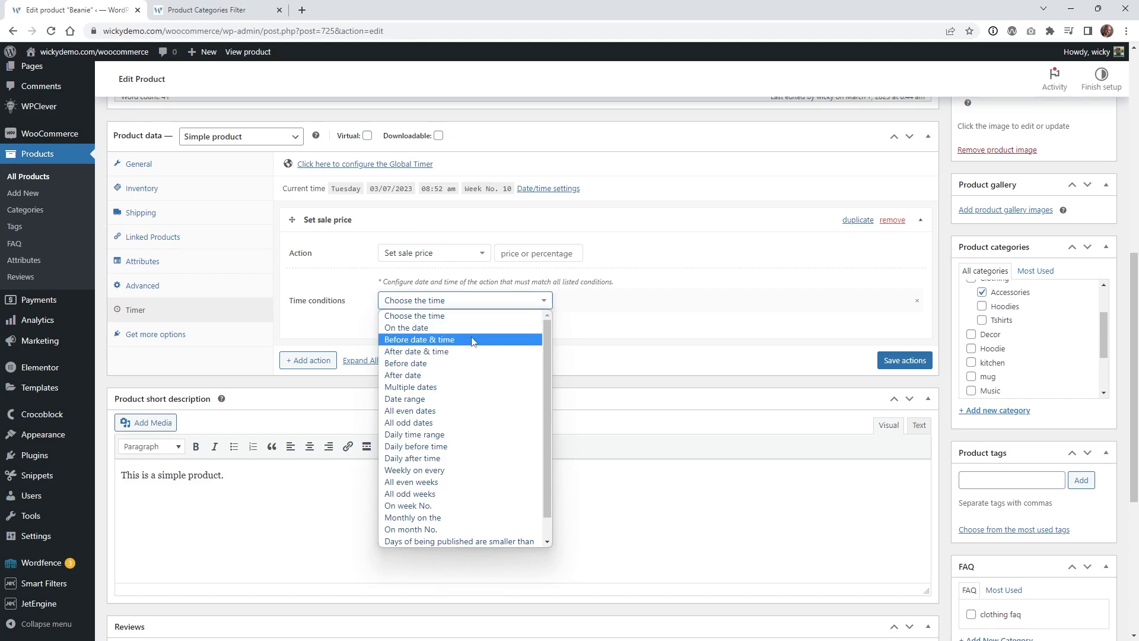
left_click(486, 326)
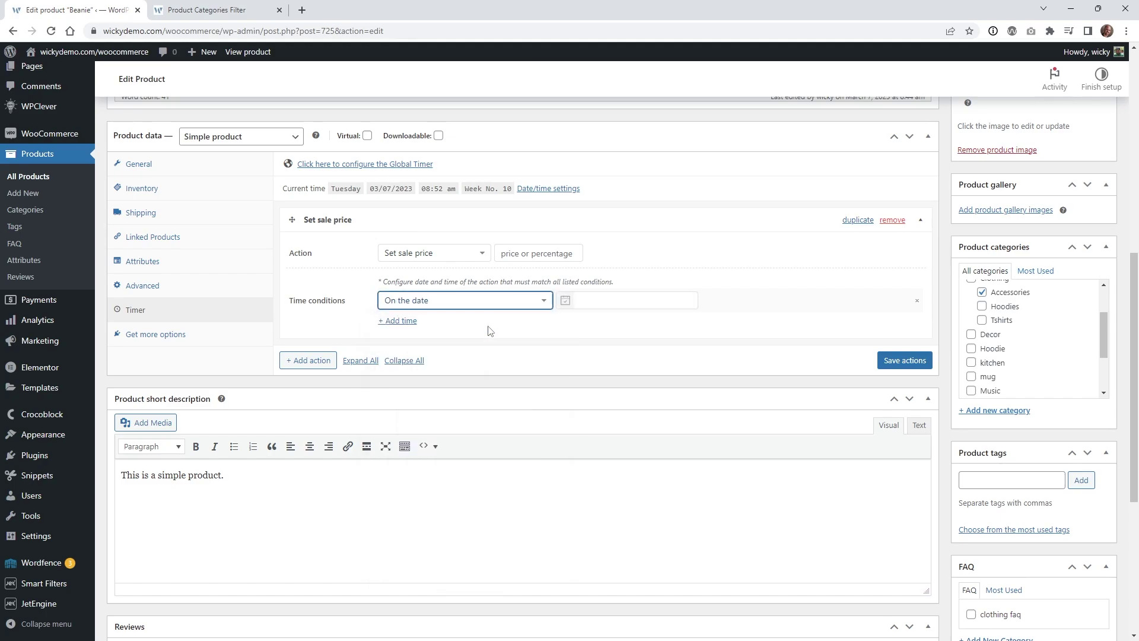
left_click(601, 308)
left_click(610, 390)
left_click(753, 341)
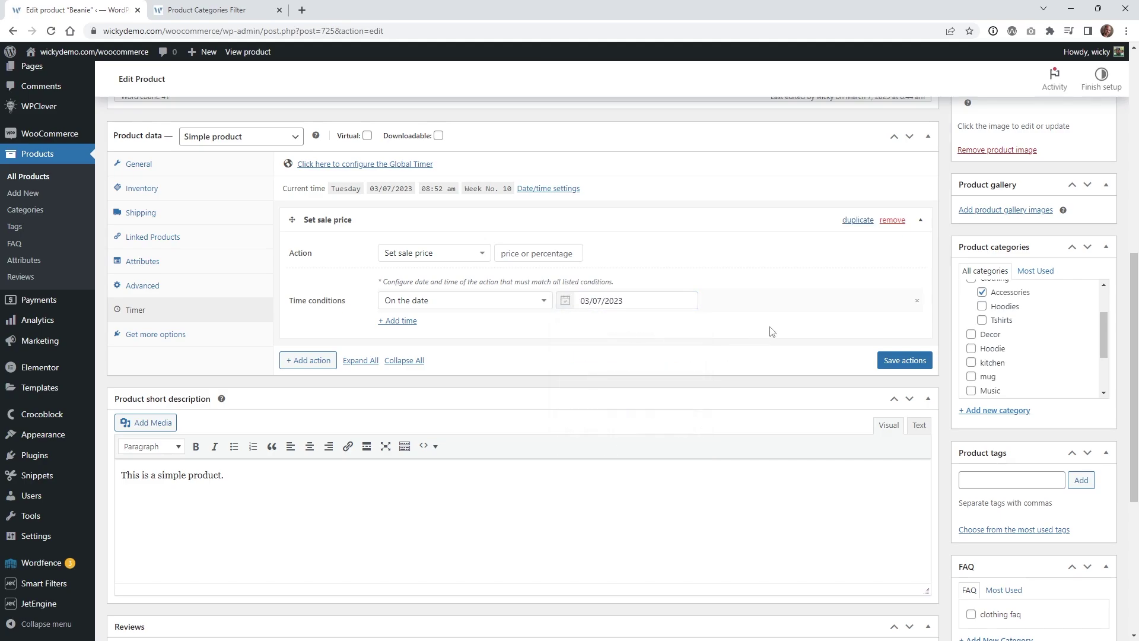
- Enter a sale price of 5 and save the timer actions
left_click(516, 255)
type("5")
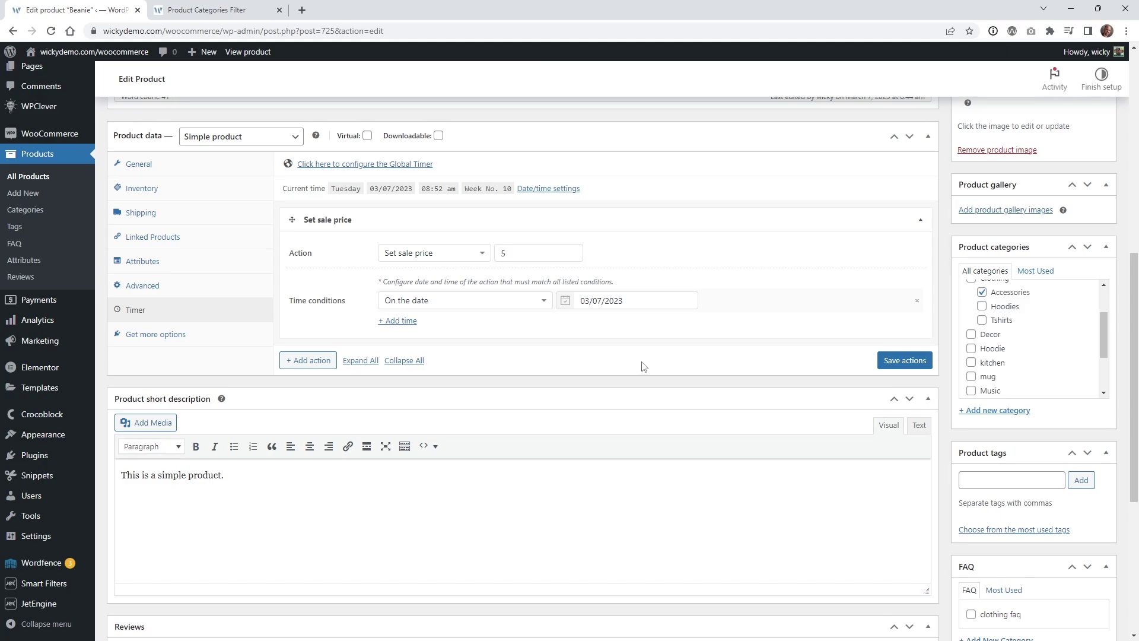
left_click(907, 363)
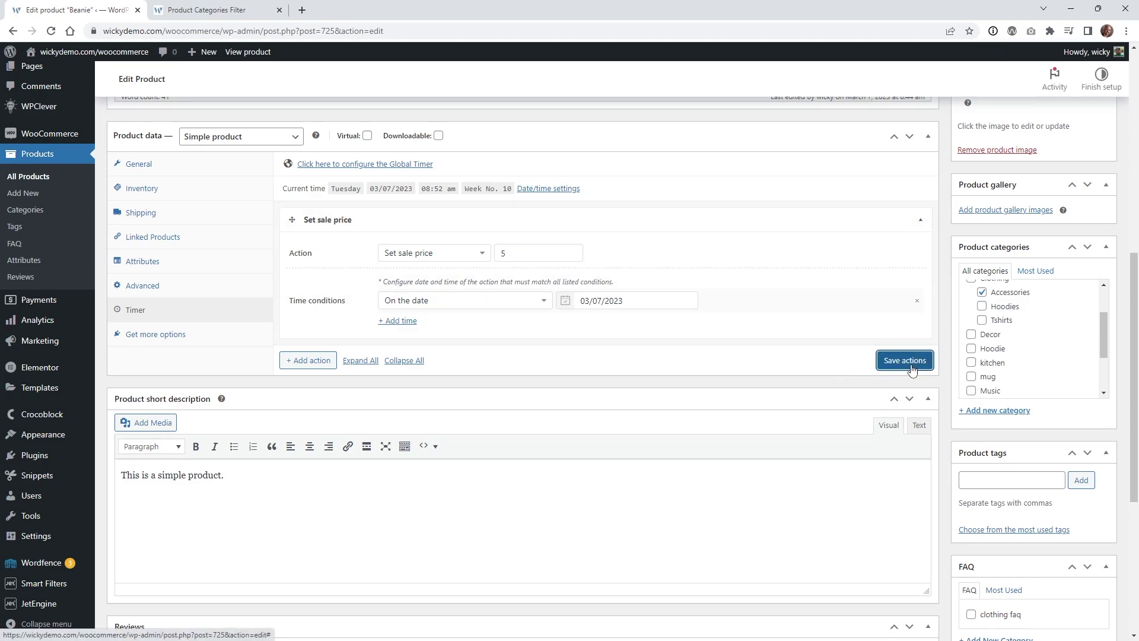
scroll(886, 372, "up", 3)
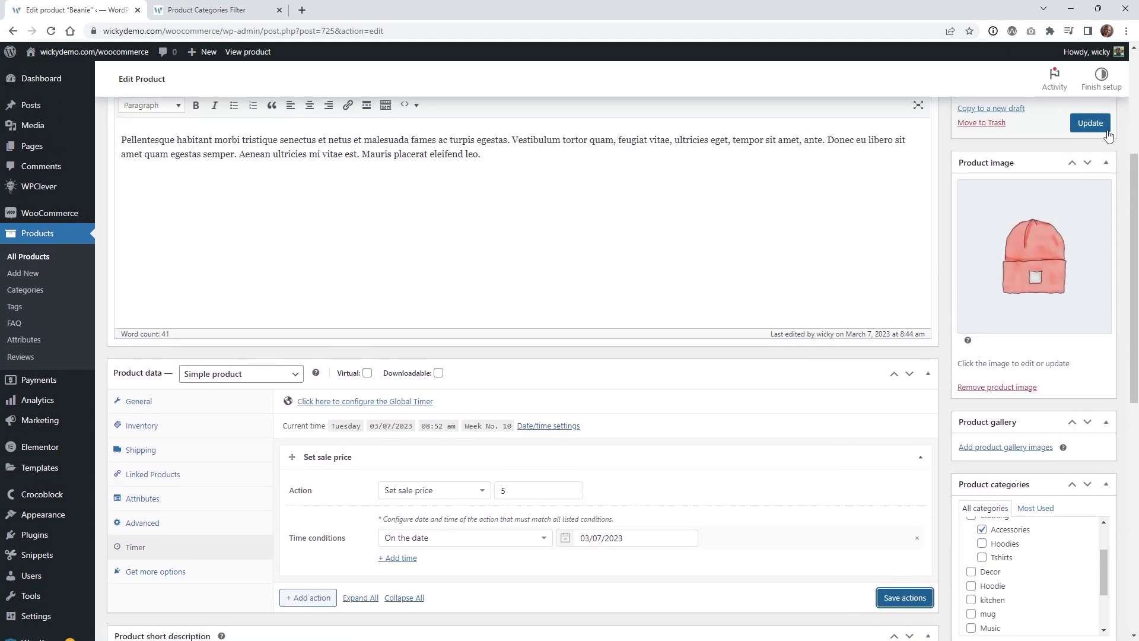
- Reload the shop to see the Beanie at $5.00, then reopen the editor's time conditions list
left_click(196, 8)
left_click(51, 31)
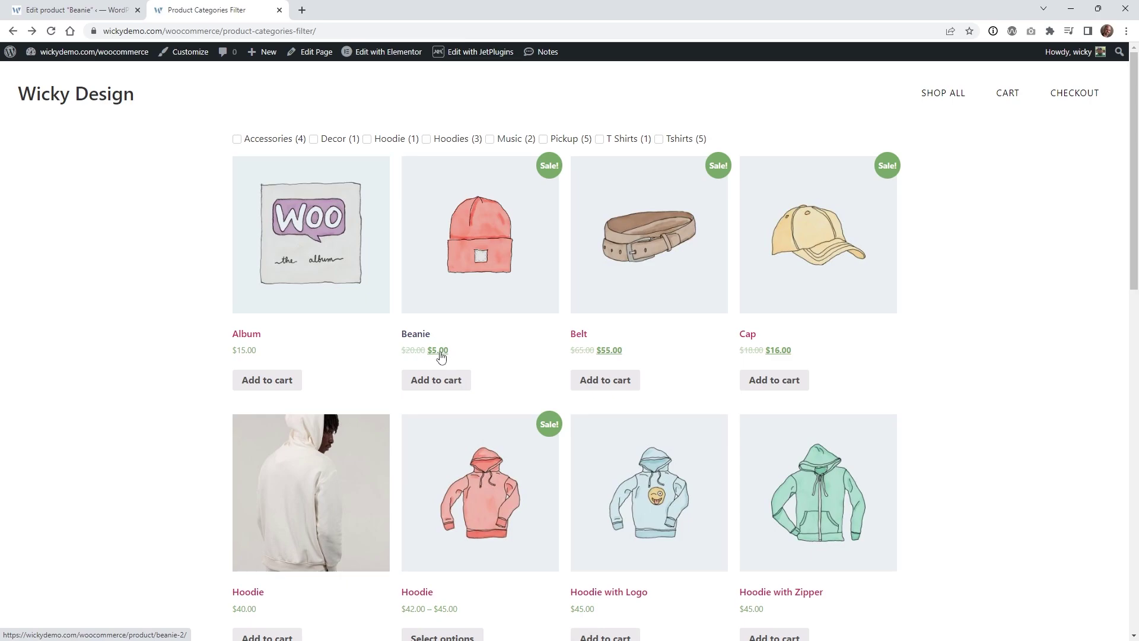
left_click(59, 7)
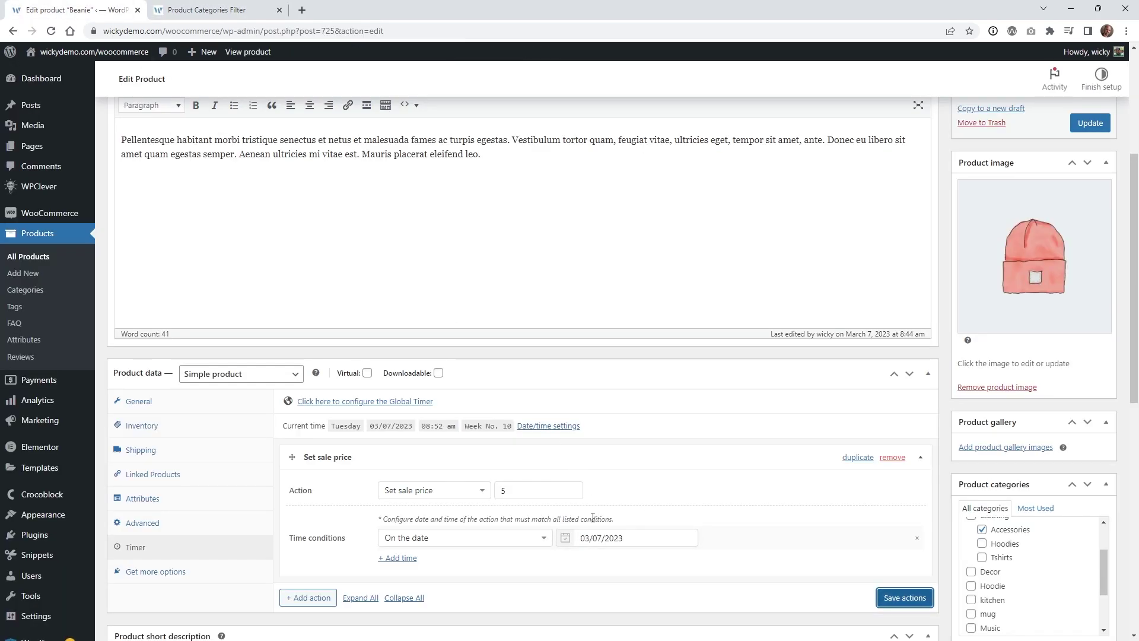
left_click(510, 537)
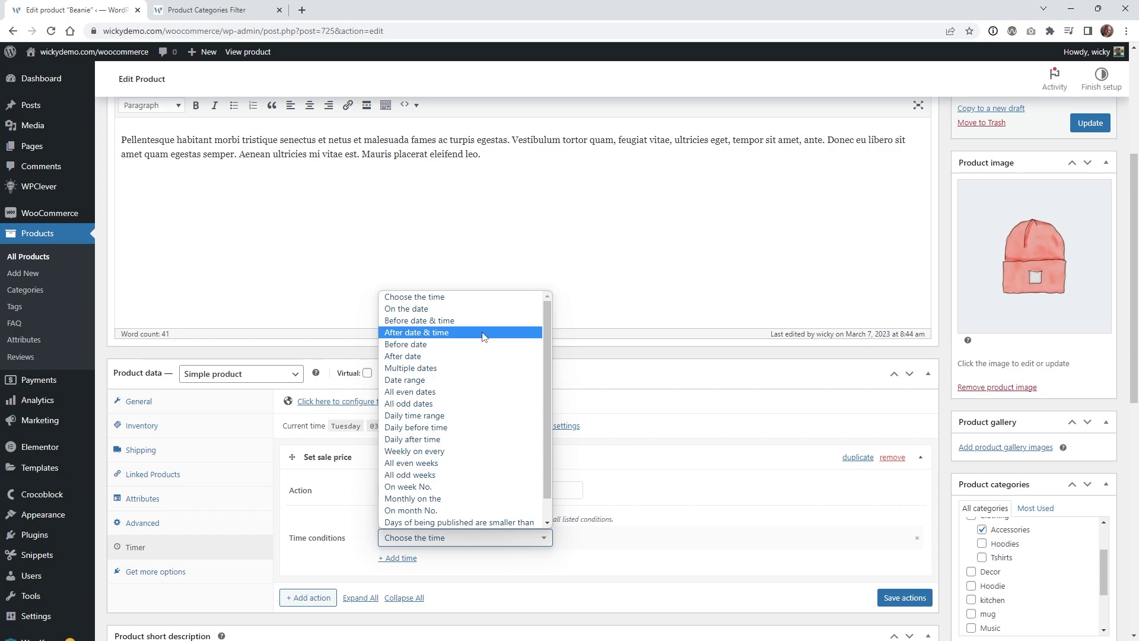
- Change the time condition to After date & time, 03/07/2023 at 07 am
left_click(415, 332)
left_click(603, 539)
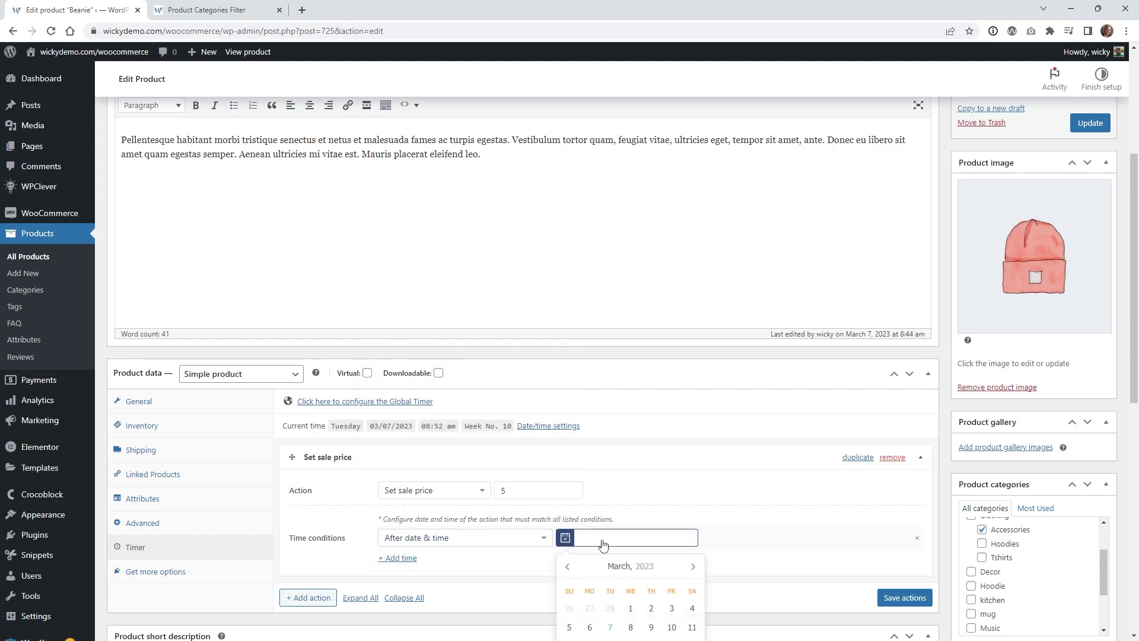
scroll(704, 513, "down", 2)
left_click(610, 511)
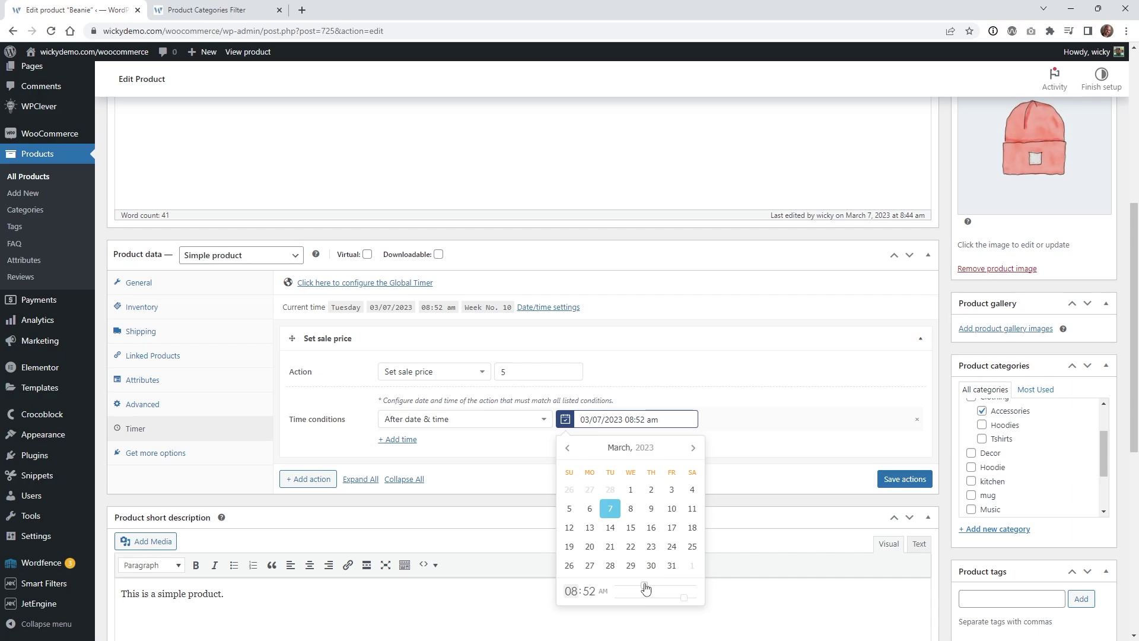
left_click_drag(645, 588, 642, 588)
left_click_drag(684, 597, 585, 593)
- Save the timed sale-price action and update the Beanie product
left_click(900, 480)
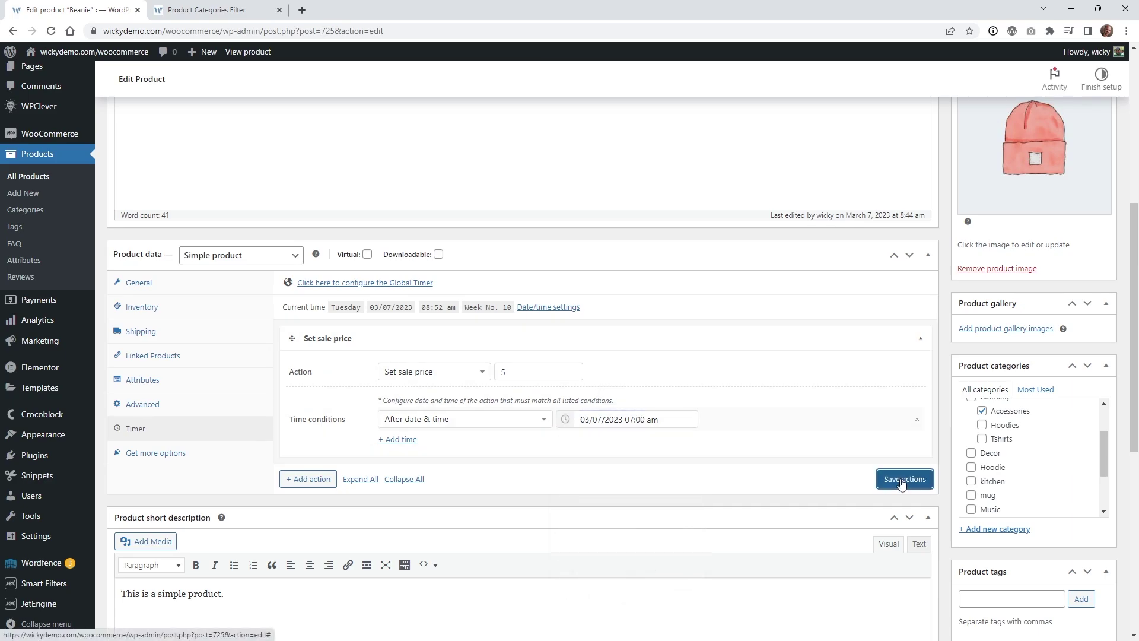
scroll(792, 478, "up", 4)
left_click(1101, 246)
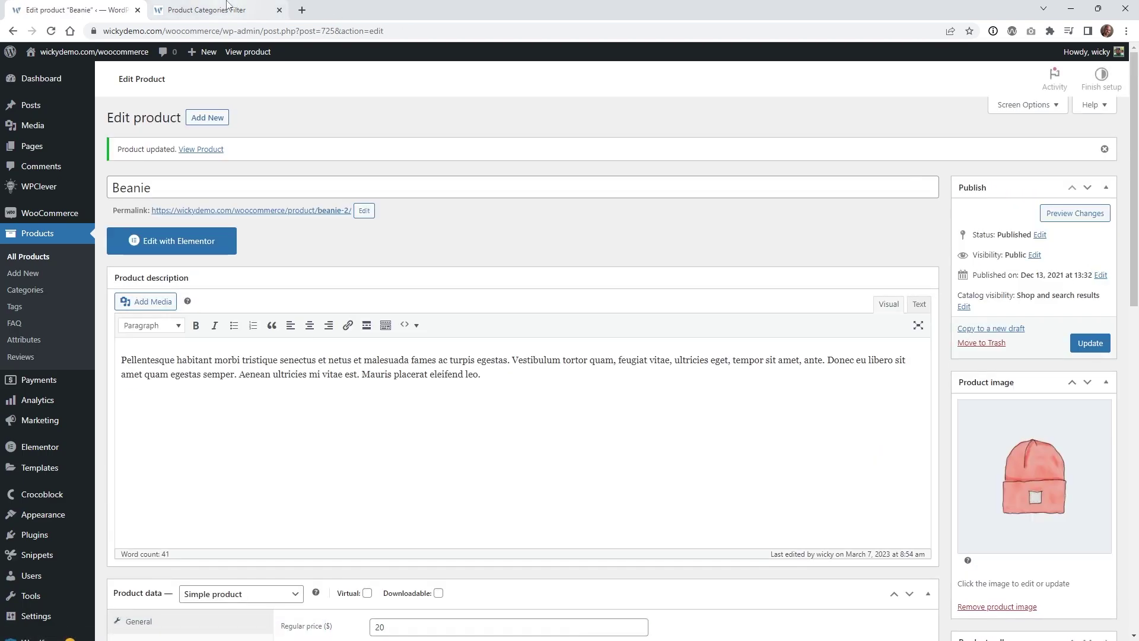
key("ctrl+Tab")
- Move the Beanie's sale start time to 09:00 am in the Set sale price action
key("F5")
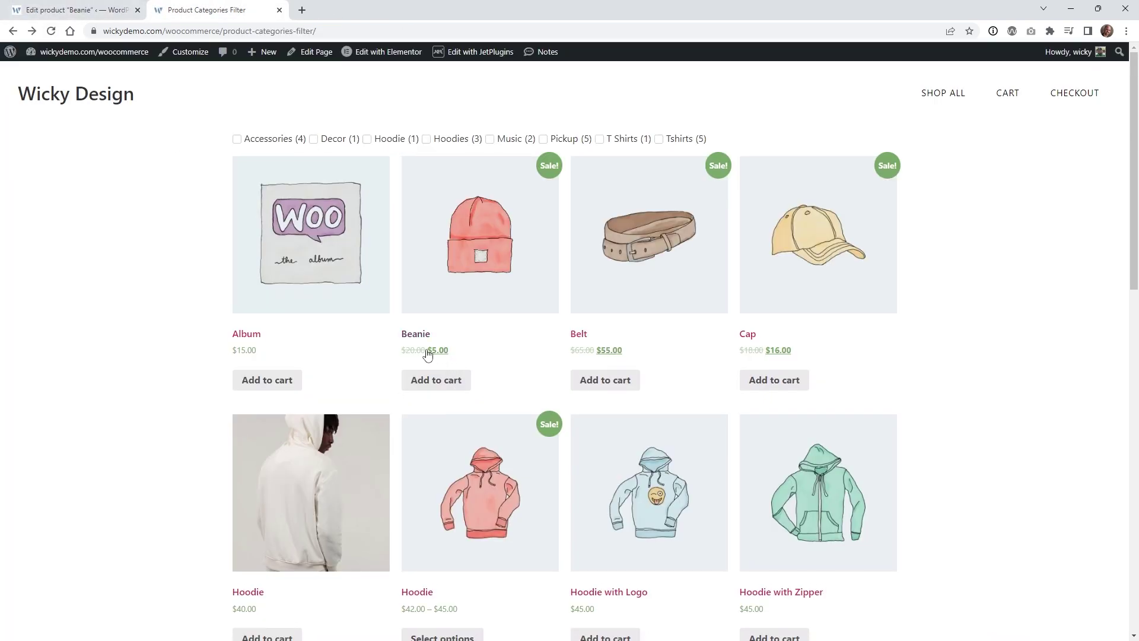
key("ctrl+Tab")
scroll(469, 502, "down", 5)
scroll(469, 502, "down", 1)
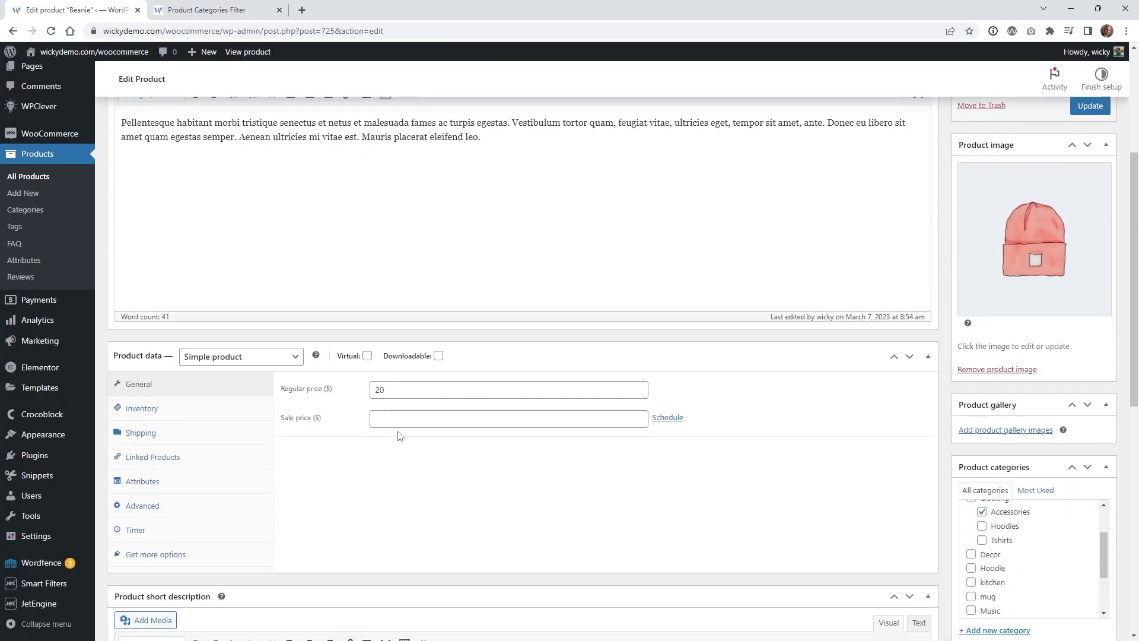
left_click(137, 530)
left_click(352, 436)
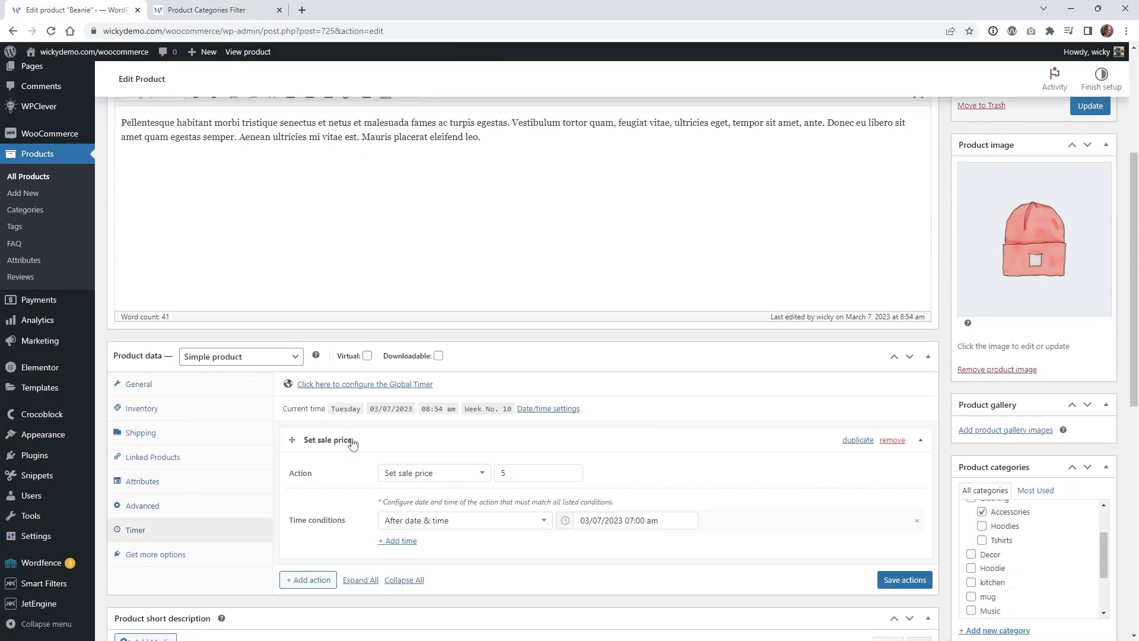
left_click(617, 522)
scroll(645, 514, "down", 3)
left_click_drag(644, 515, 647, 514)
- Reload the shop to confirm the Beanie shows its regular $20.00
left_click(202, 9)
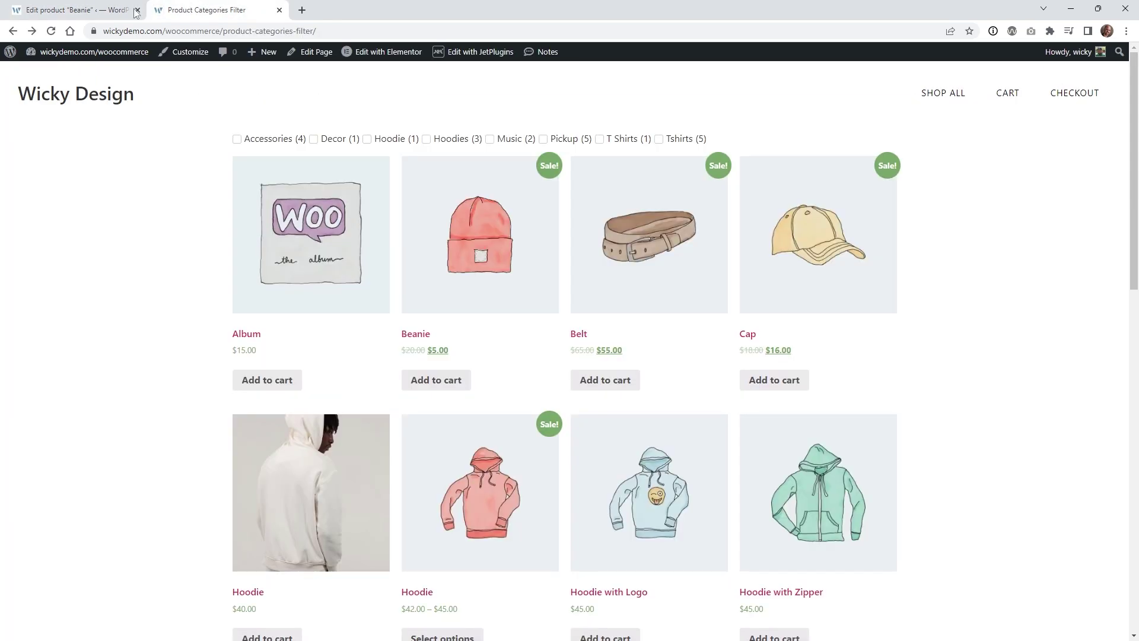
left_click(50, 31)
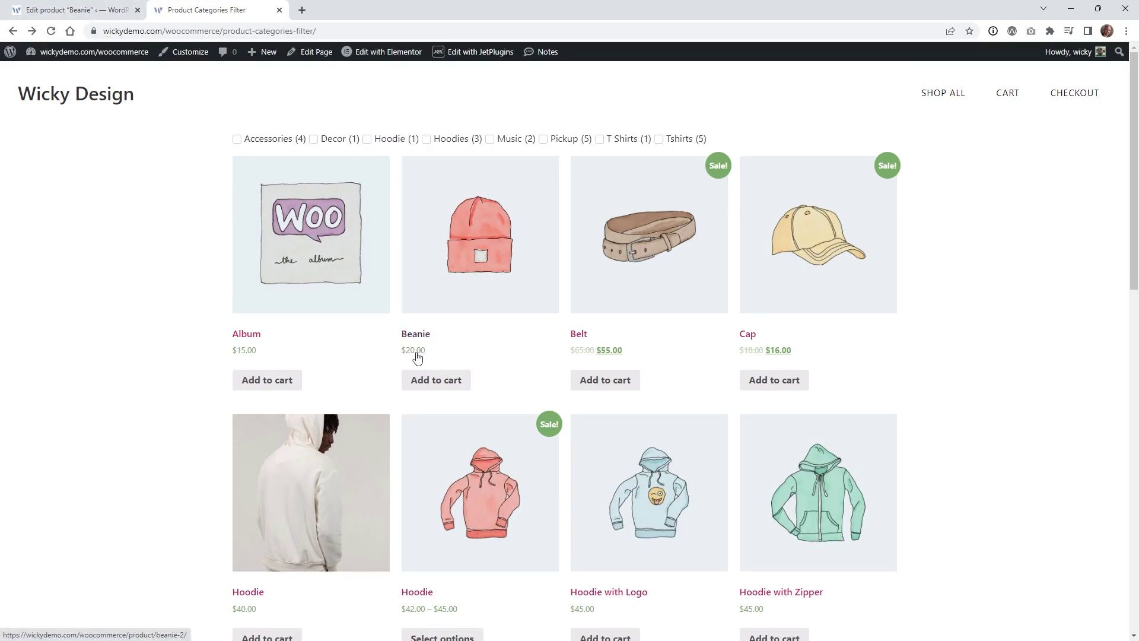
key("ctrl+shift+Tab")
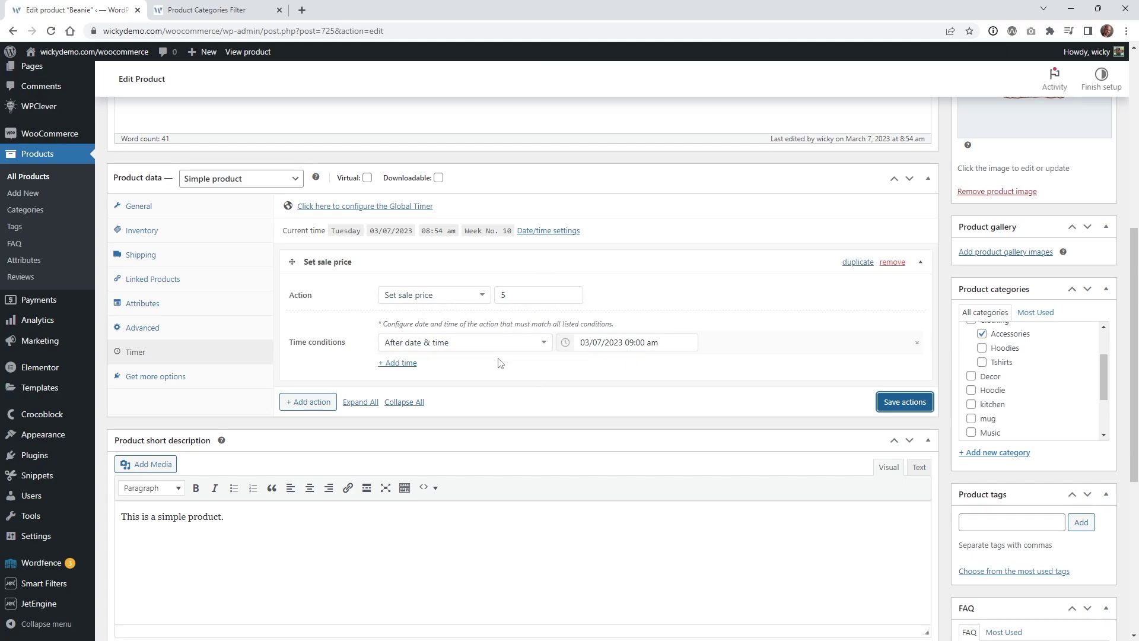
- Try duplicating the Set sale price action and dismiss the Premium-only notice
left_click(367, 267)
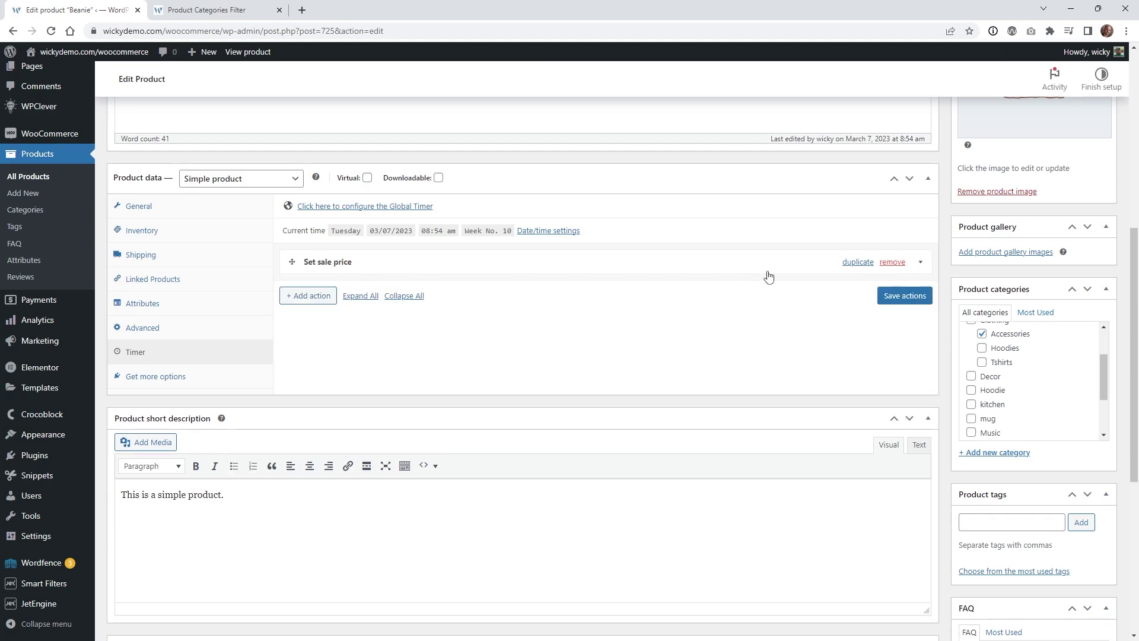
left_click(858, 262)
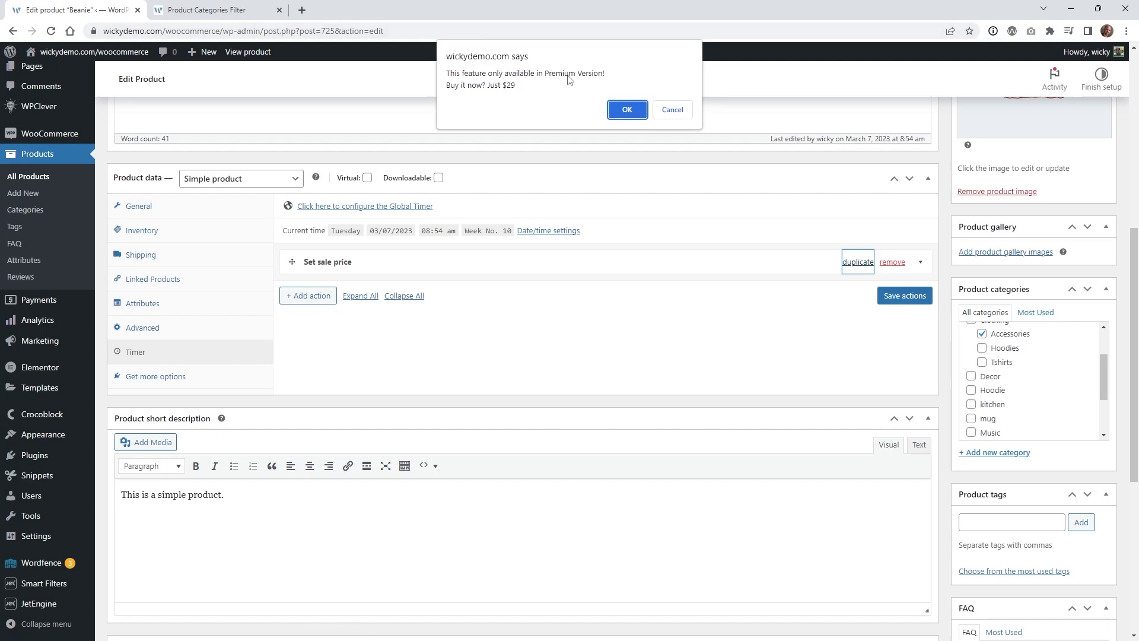
left_click(687, 110)
left_click(364, 262)
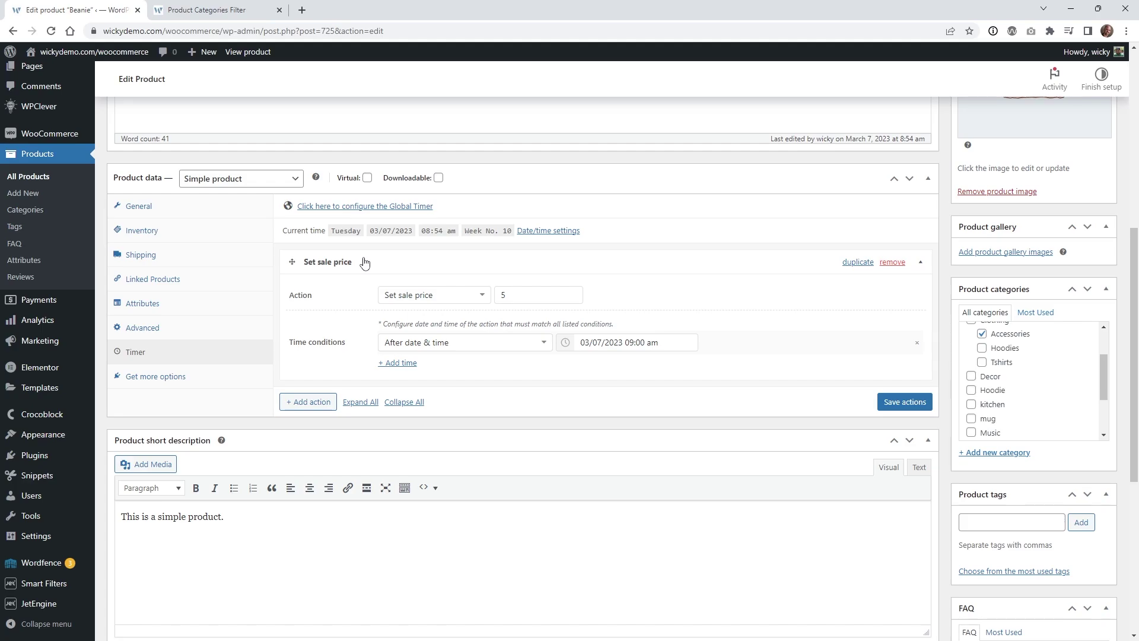
left_click(376, 267)
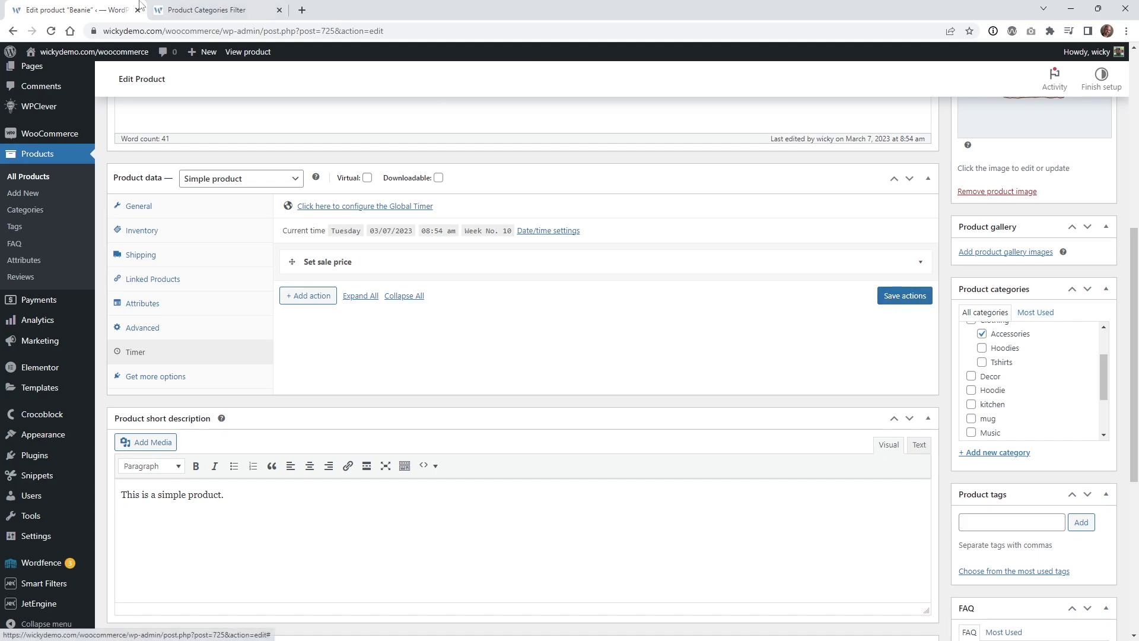
left_click(195, 8)
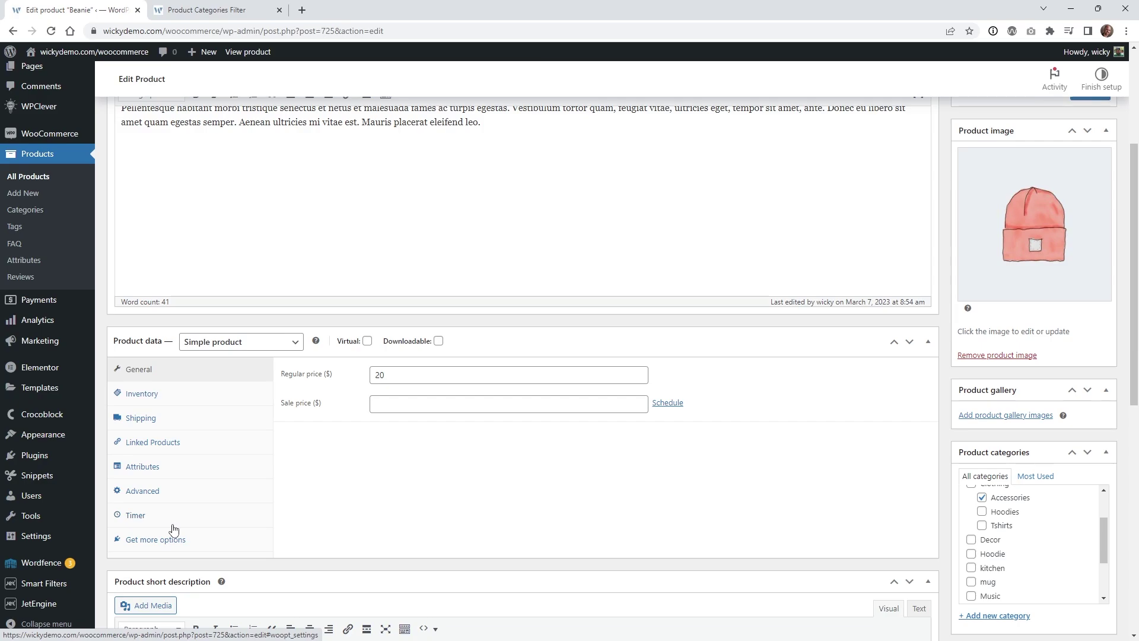
- Set the sale price rule to Monthly on the 1st, save, and recheck the shop at $20.00
left_click(174, 529)
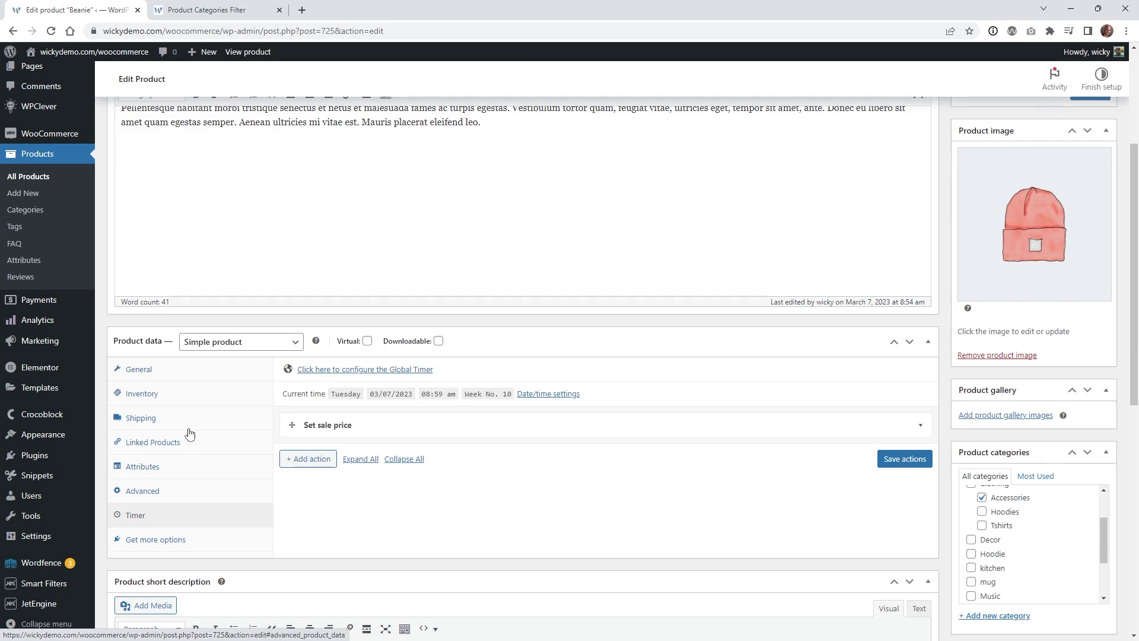
left_click(339, 426)
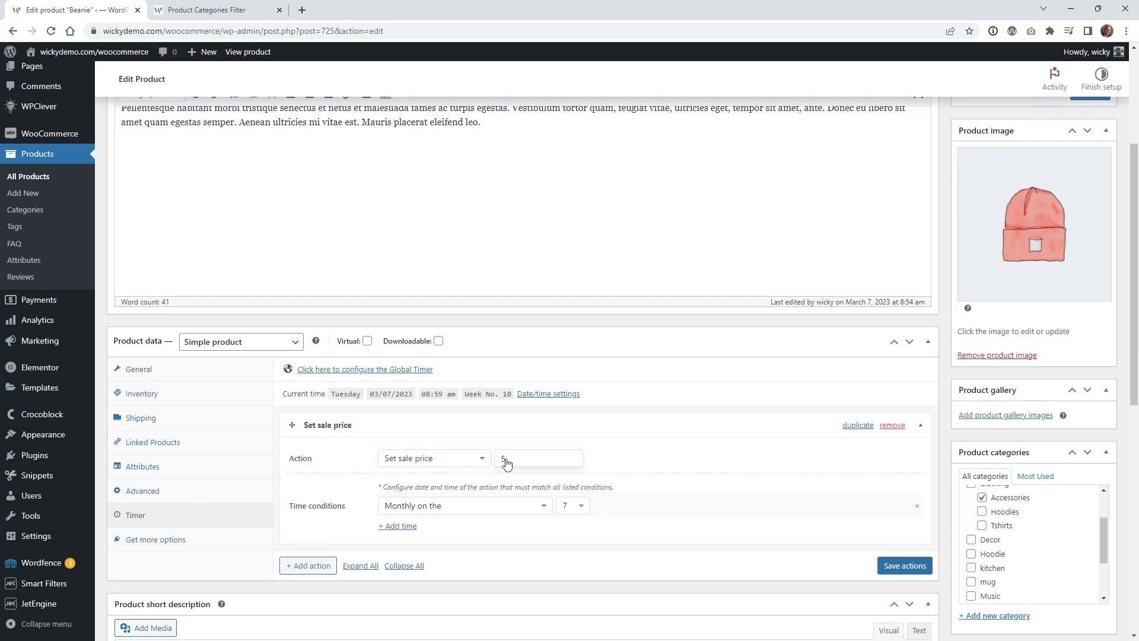
left_click(459, 515)
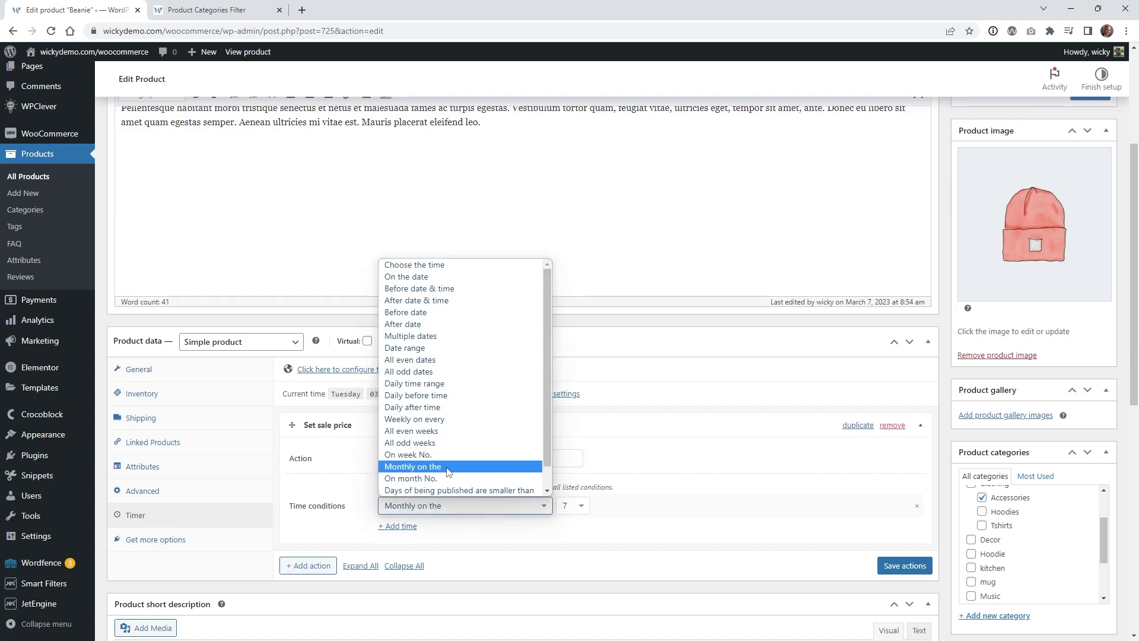
left_click(448, 467)
left_click(572, 506)
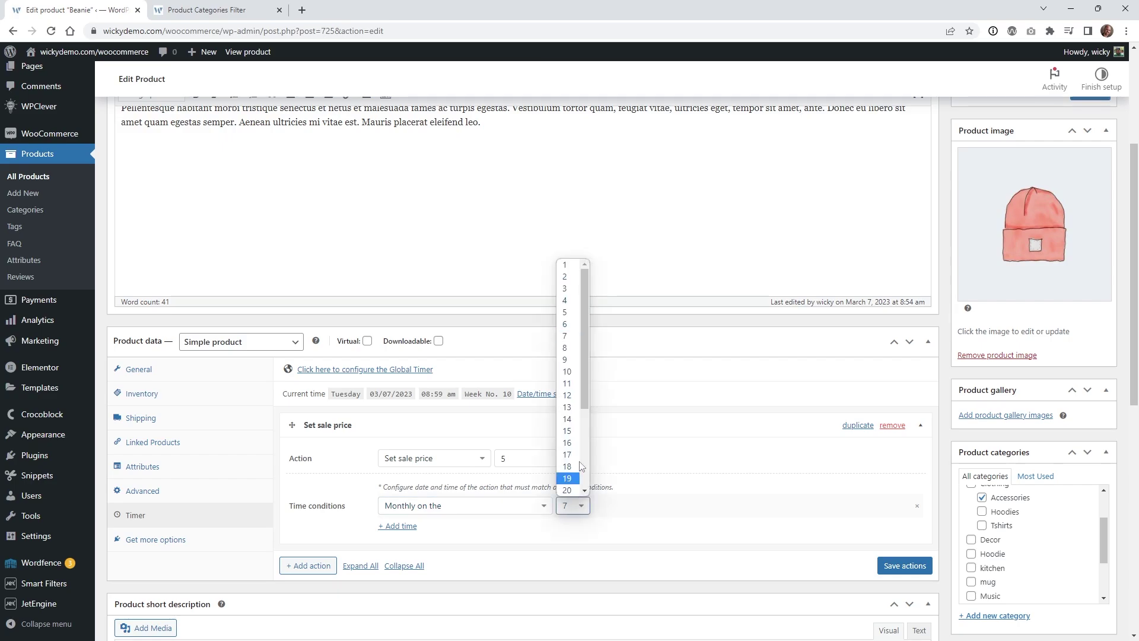
left_click(566, 264)
left_click(888, 564)
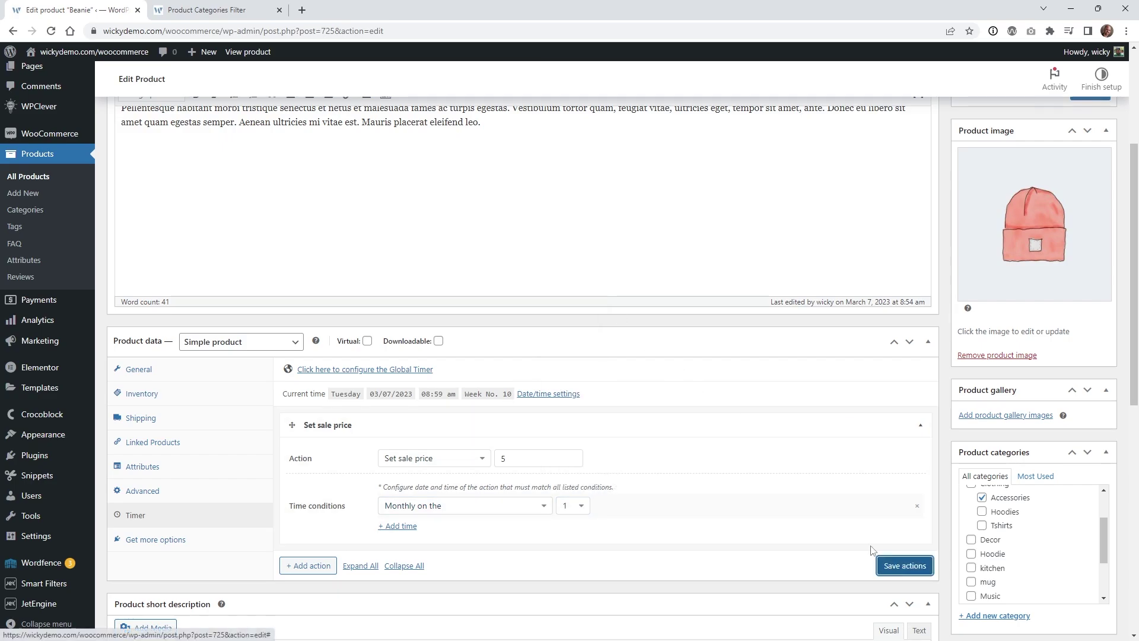
left_click(243, 10)
left_click(53, 33)
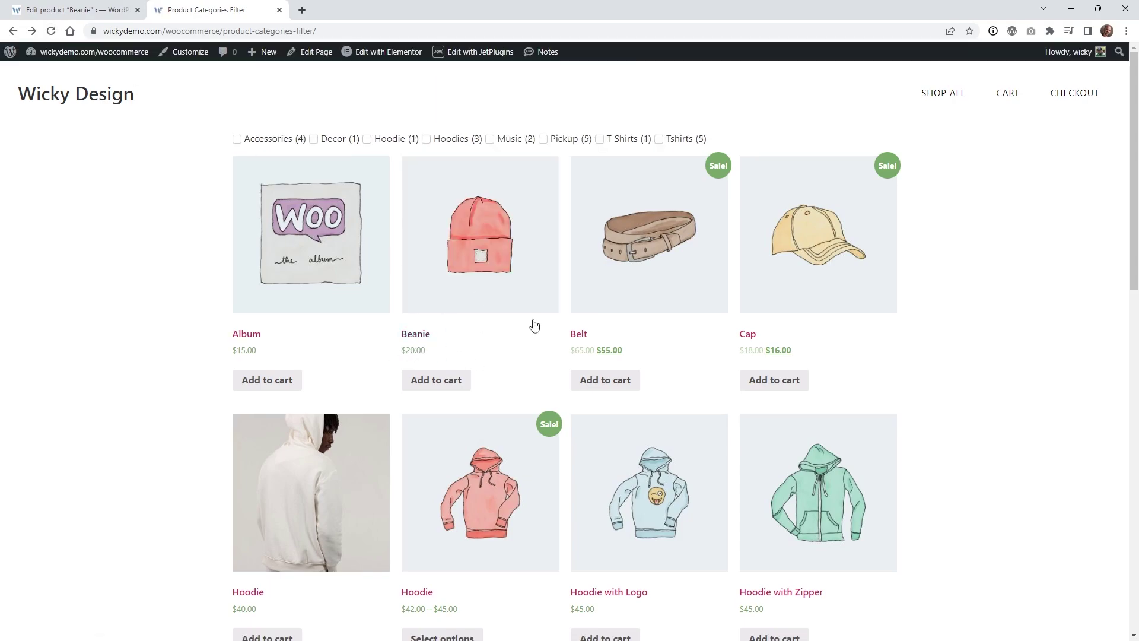
- Change the monthly sale day from 1 to 7 and save the timer actions
key("ctrl+shift+Tab")
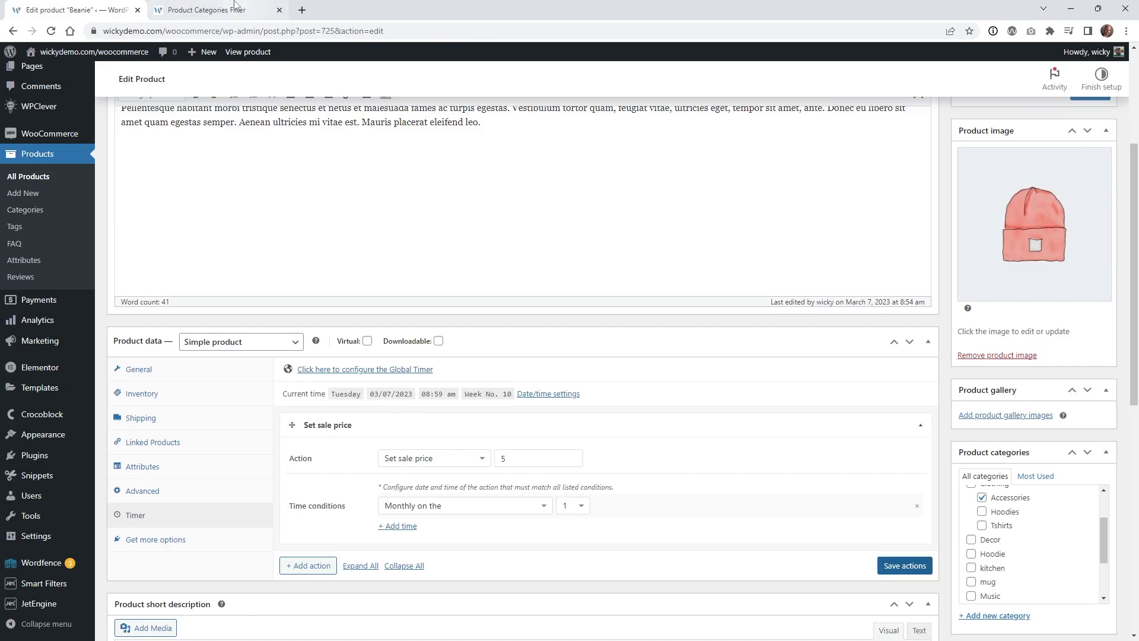
left_click(254, 6)
left_click(132, 9)
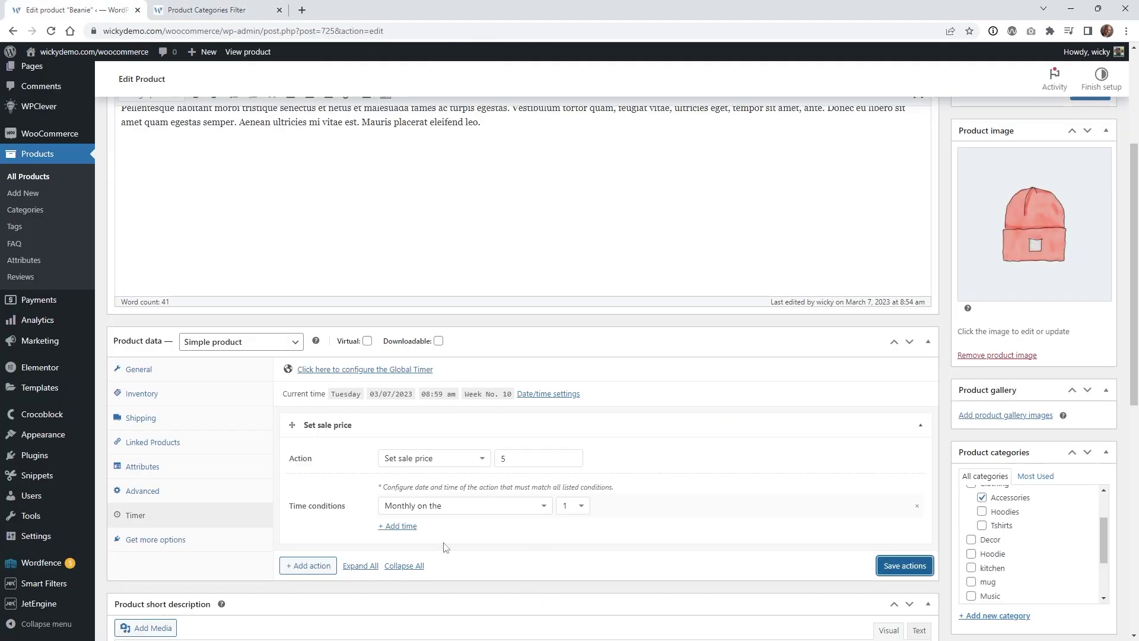
left_click(580, 514)
key("Down")
key("Down")
key("Down")
key("Down")
key("Down")
key("Down")
key("Down")
key("Up")
key("Return")
left_click(905, 565)
- Reload the shop to see the Beanie on sale at $5.00
left_click(202, 9)
left_click(51, 31)
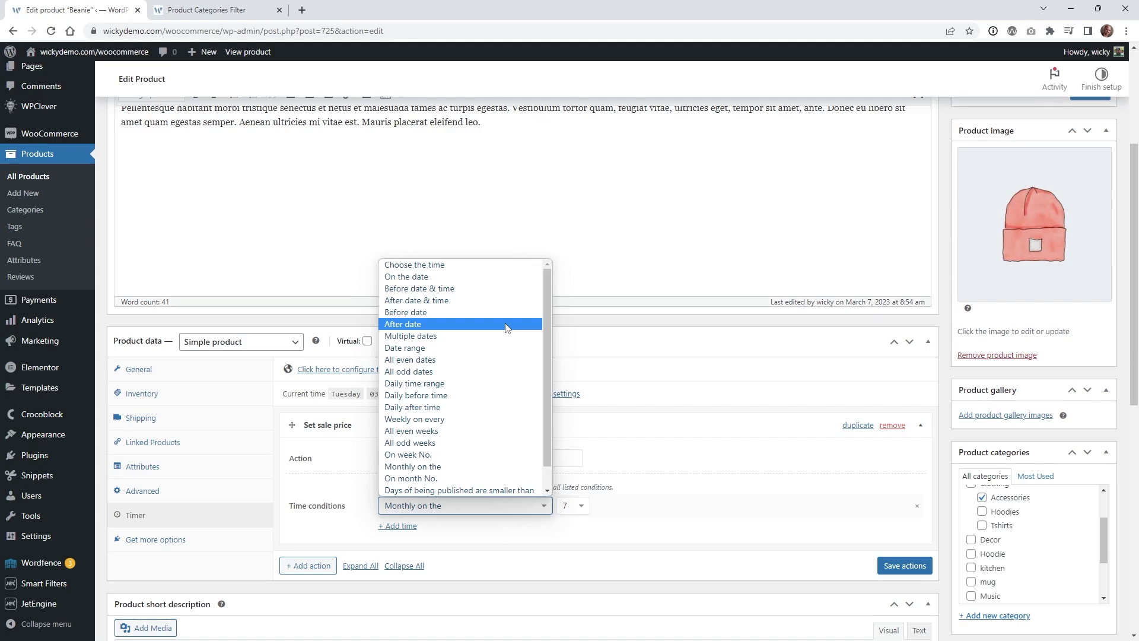
left_click(315, 409)
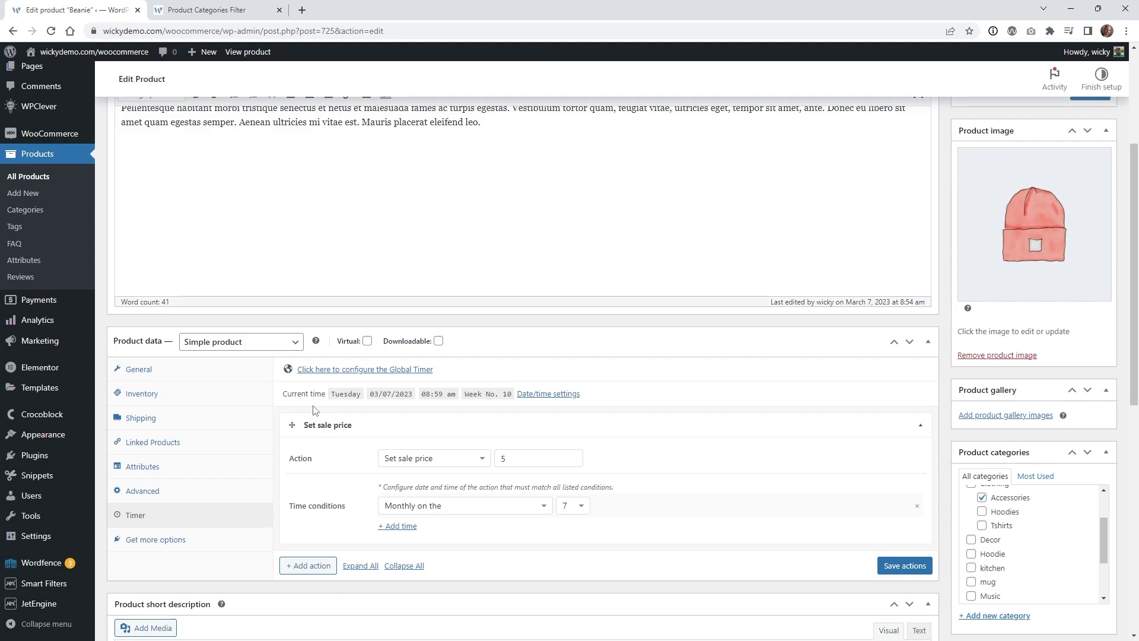
key("ctrl+Tab")
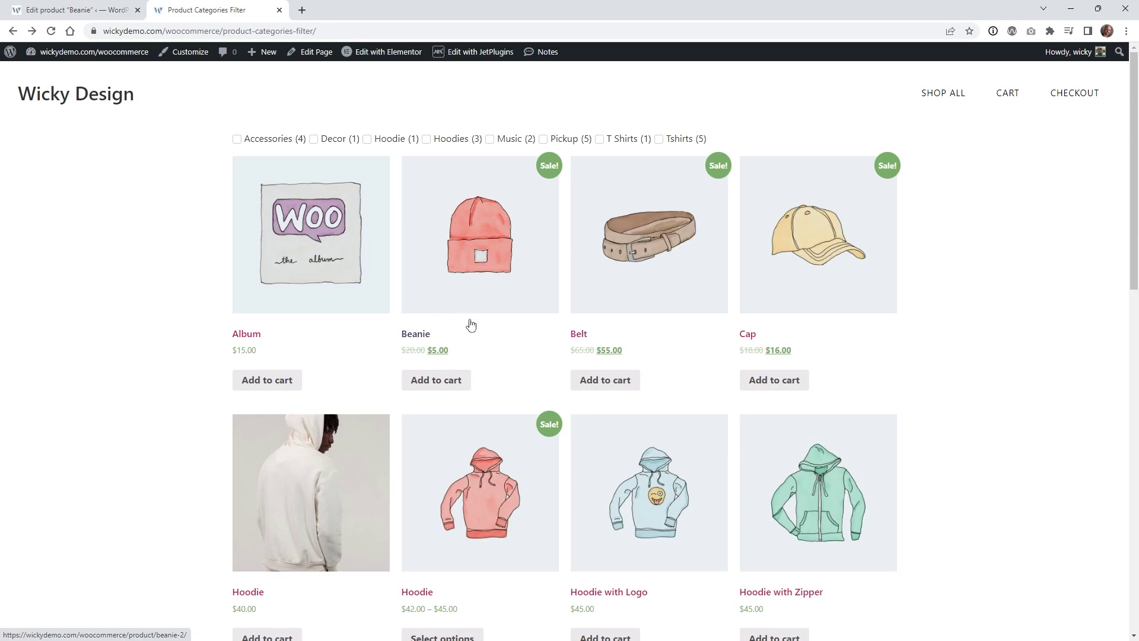
left_click(101, 4)
- Switch the timer action to Set hidden, save, and check the Beanie on the shop page
left_click(413, 468)
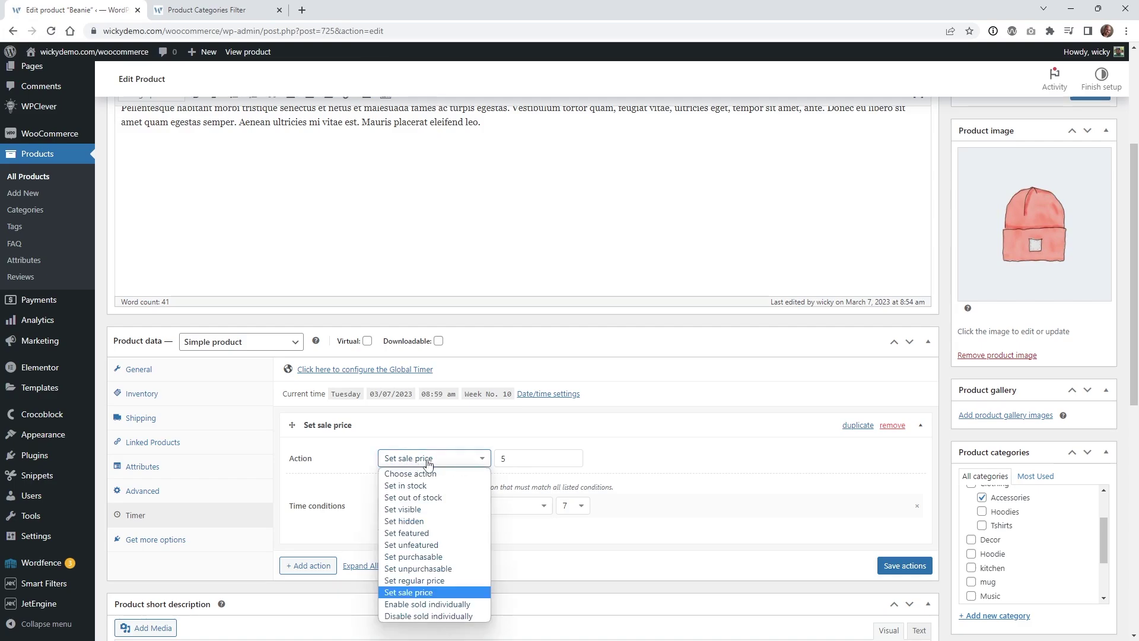
left_click(414, 521)
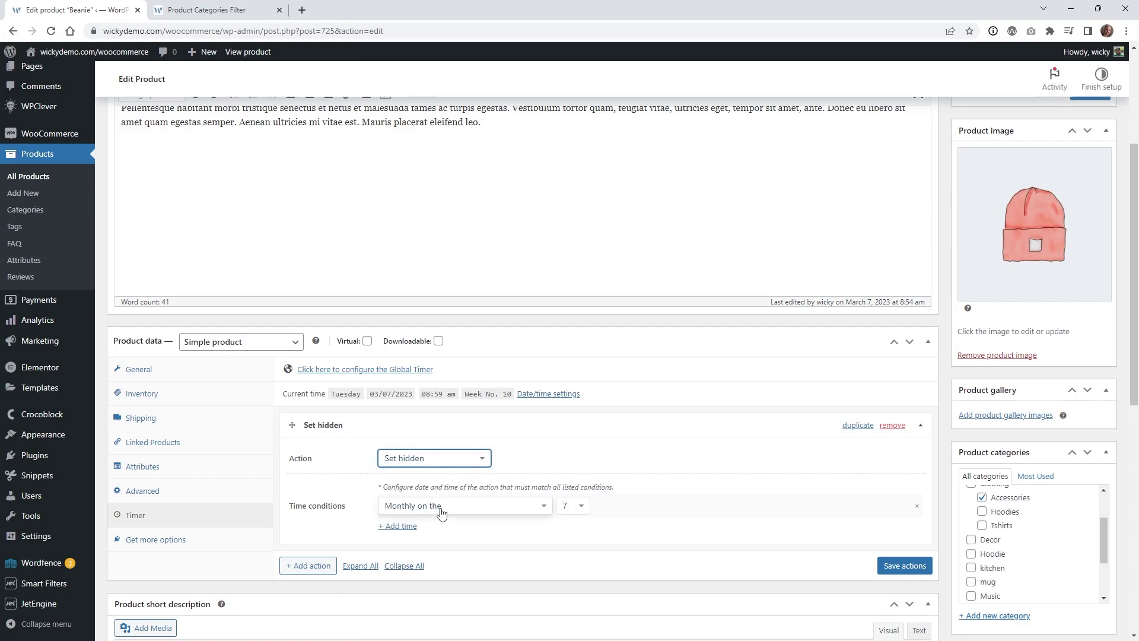
left_click(904, 567)
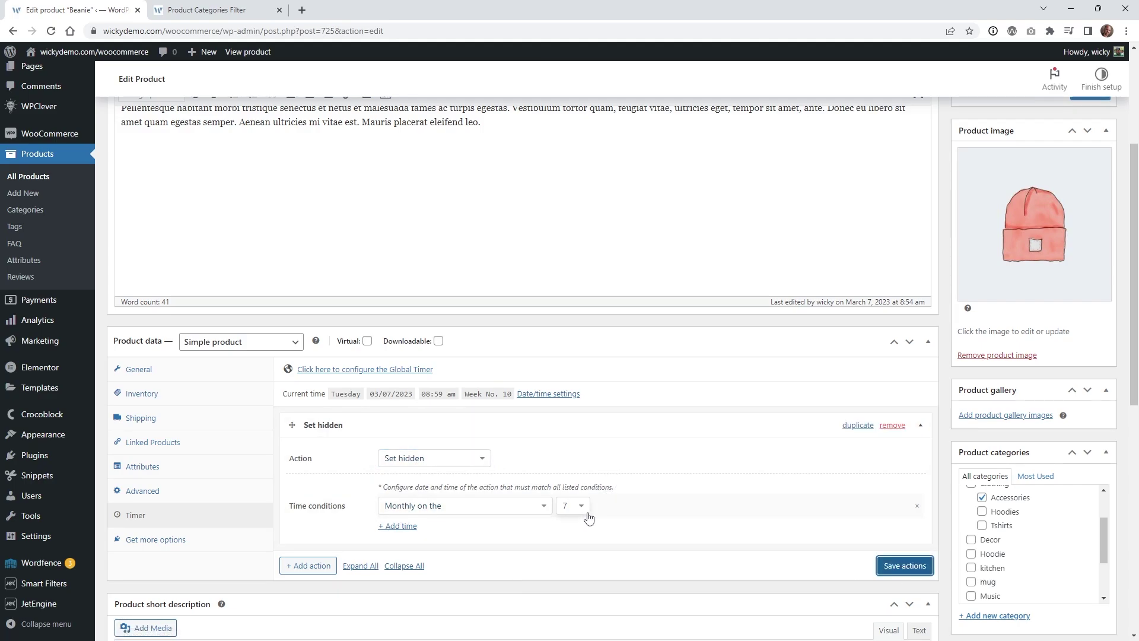
left_click(207, 9)
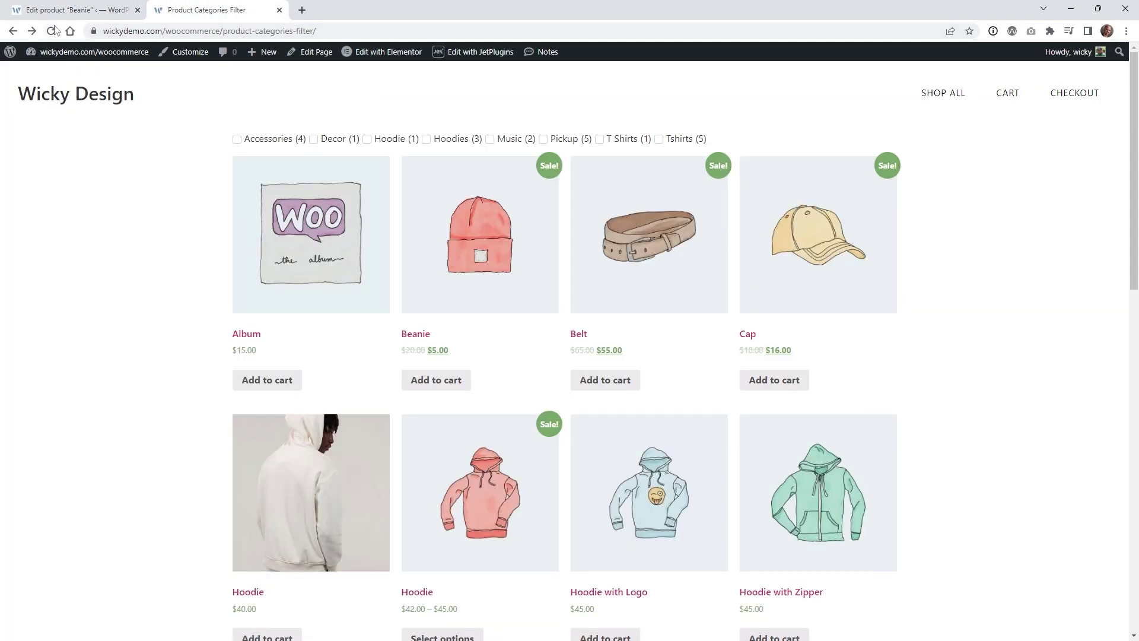
left_click(51, 31)
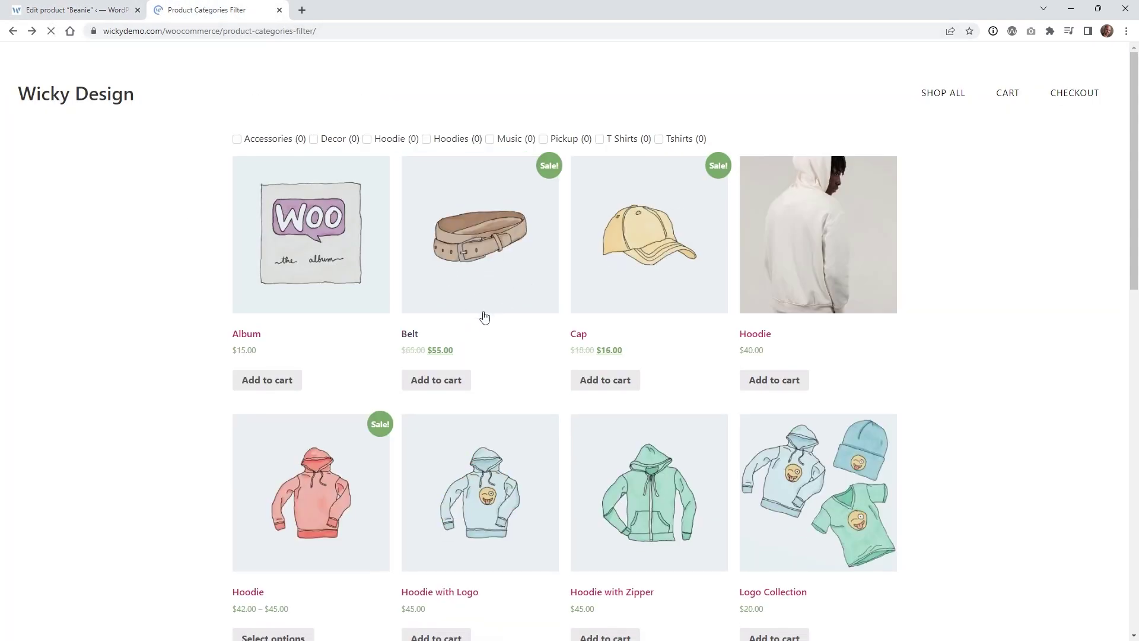
scroll(386, 310, "down", 2)
scroll(456, 301, "up", 2)
left_click(112, 10)
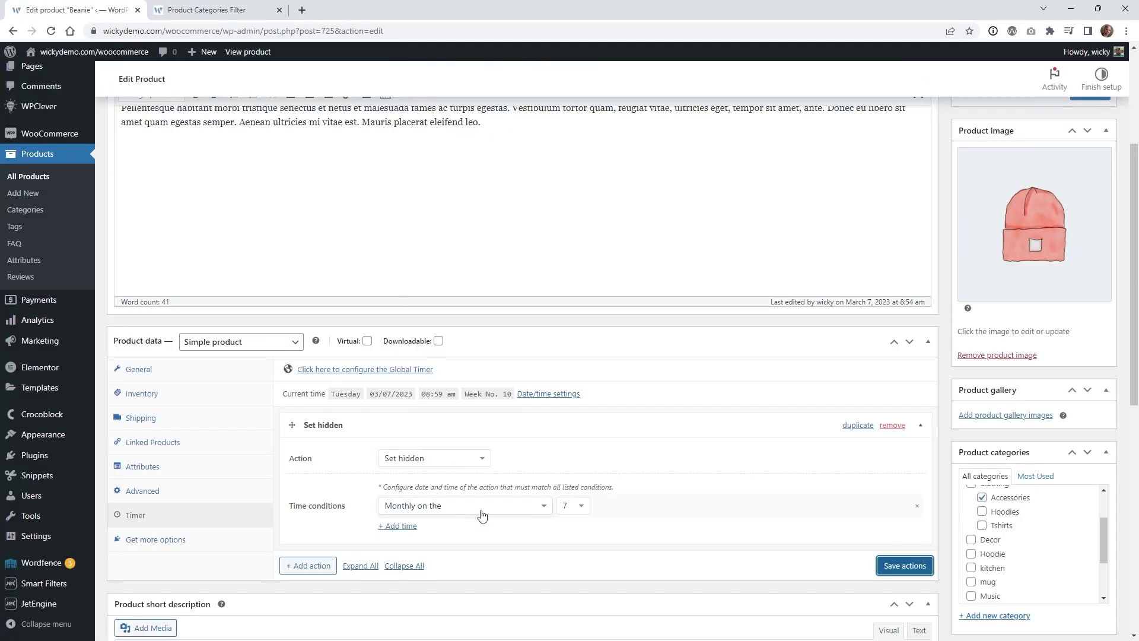
- Set the hidden action to Monthly on the 1st, save, and recheck the storefront
left_click(575, 506)
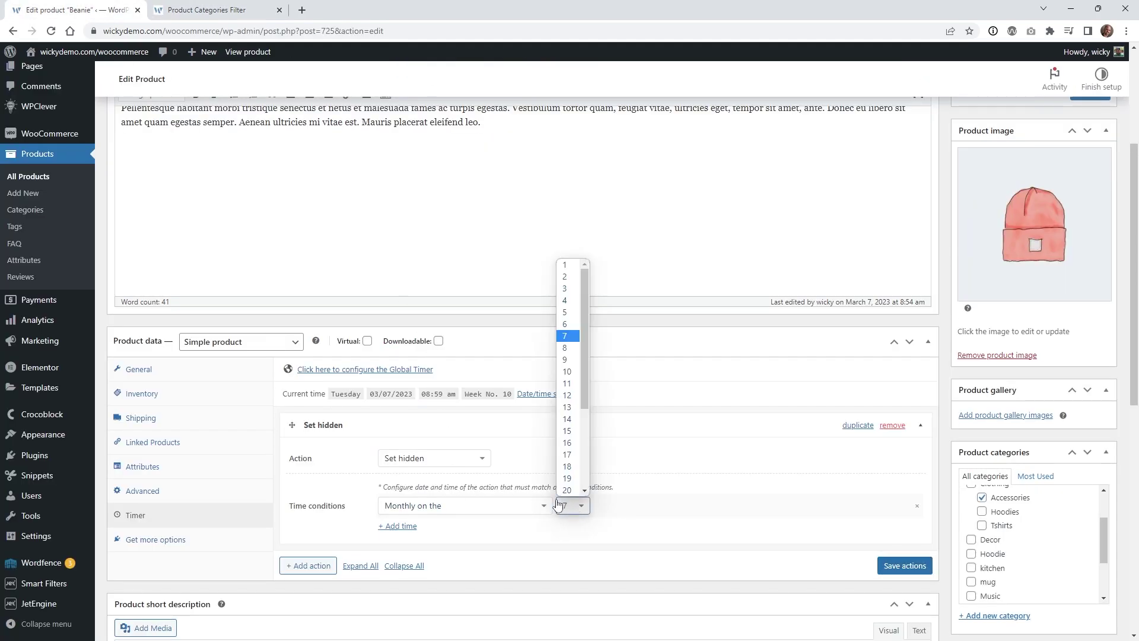
left_click(573, 264)
left_click(905, 565)
left_click(207, 10)
left_click(51, 31)
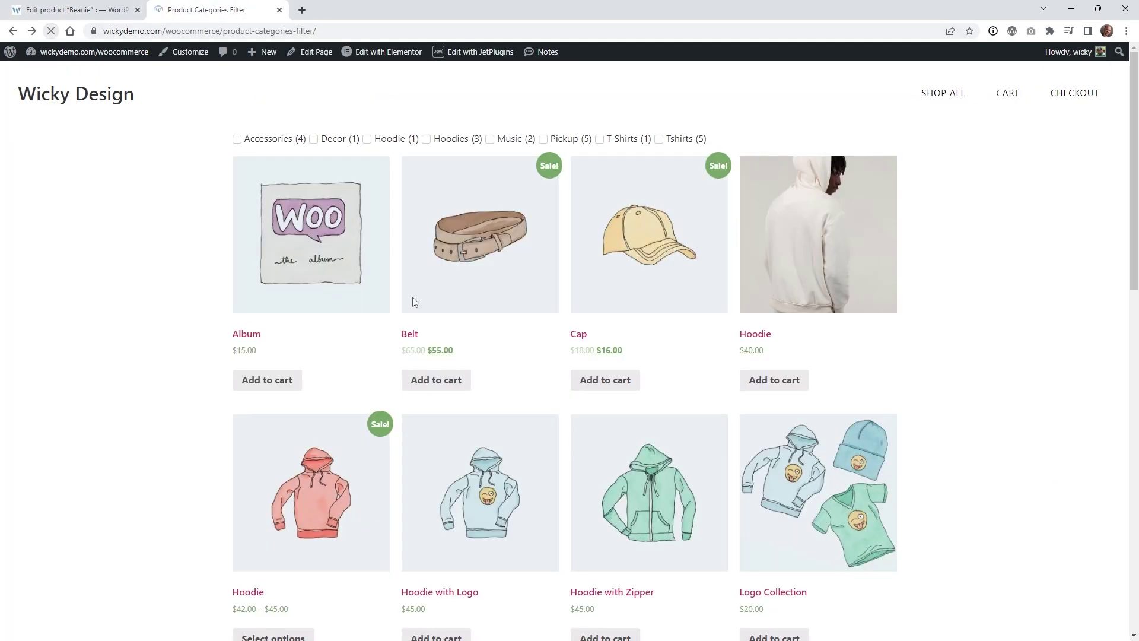
key("ctrl+1")
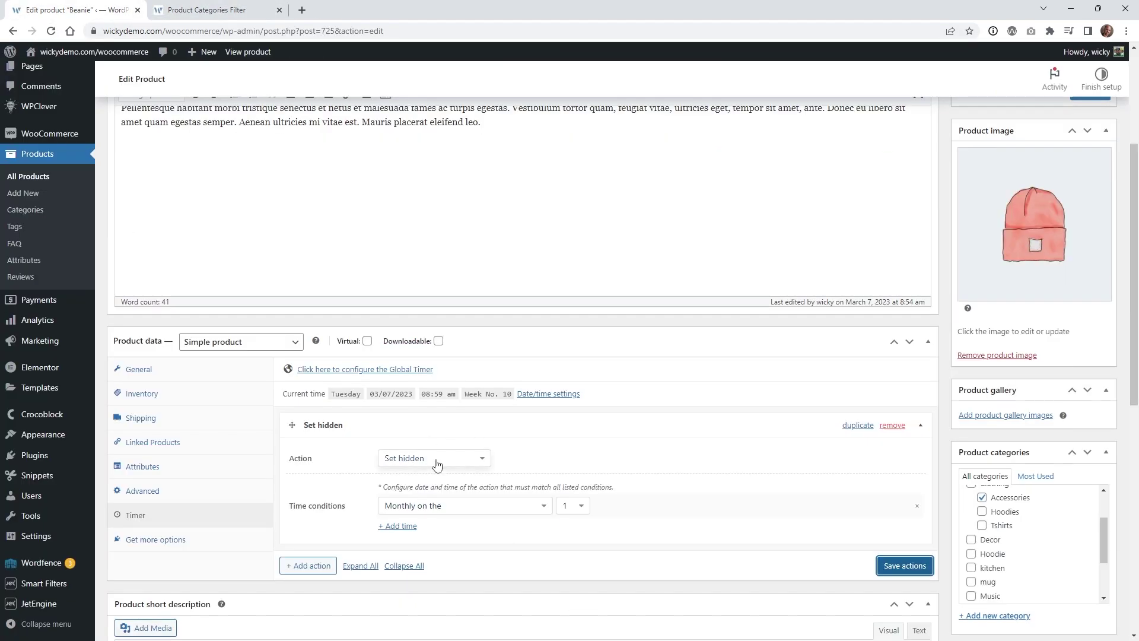
left_click(504, 506)
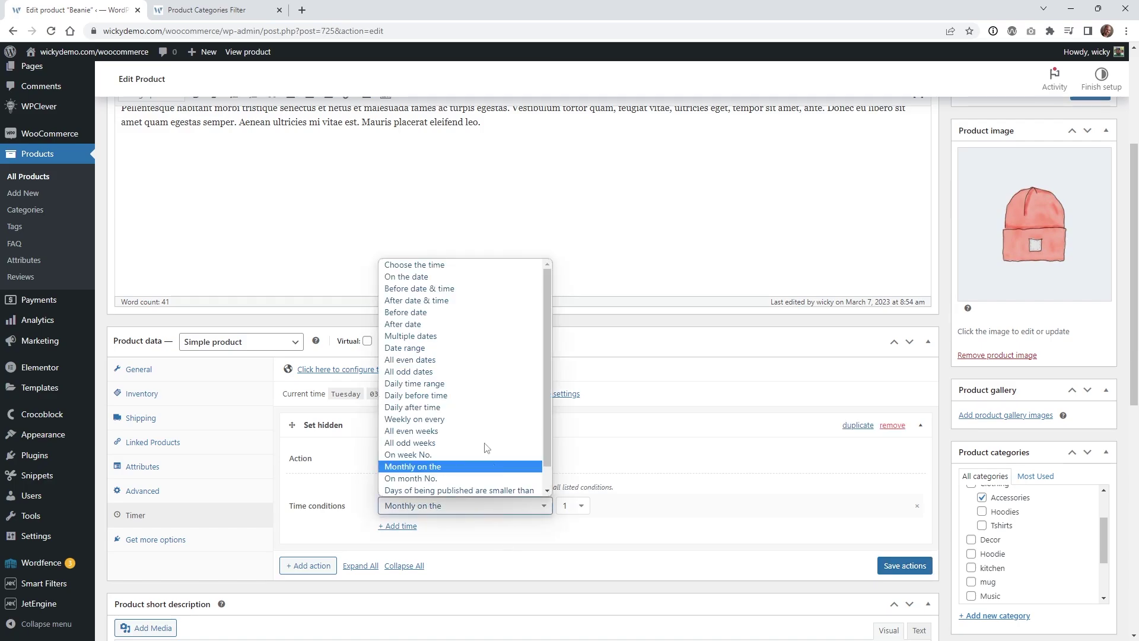
left_click(626, 536)
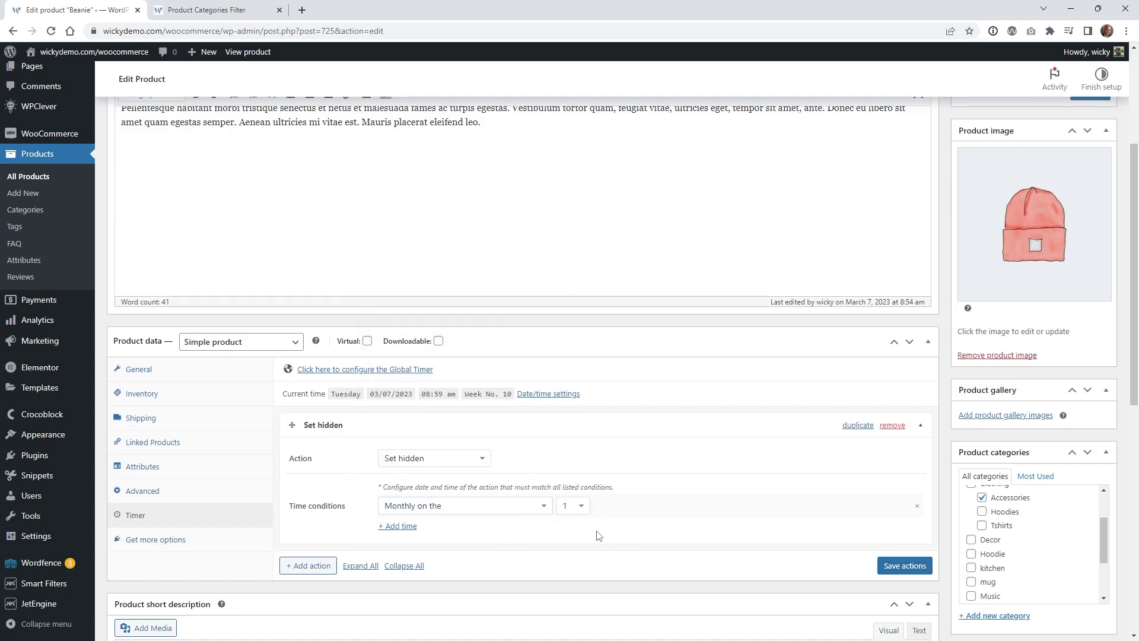
left_click(48, 159)
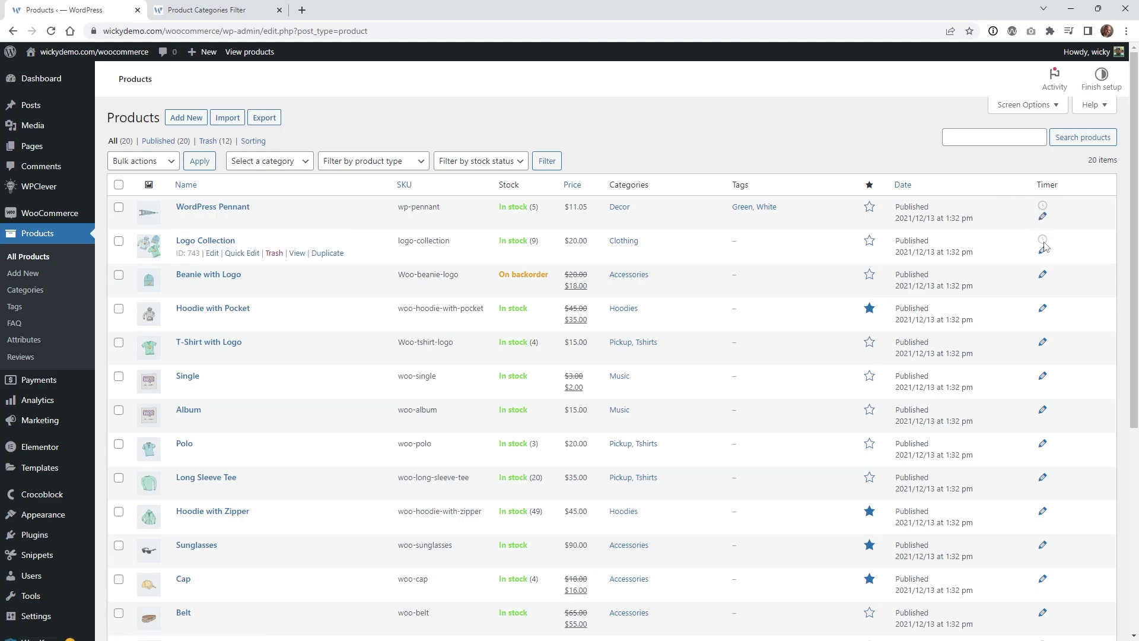
- Review the WordPress Pennant's timer rule in the products list, then open the product for editing
scroll(1030, 369, "down", 6)
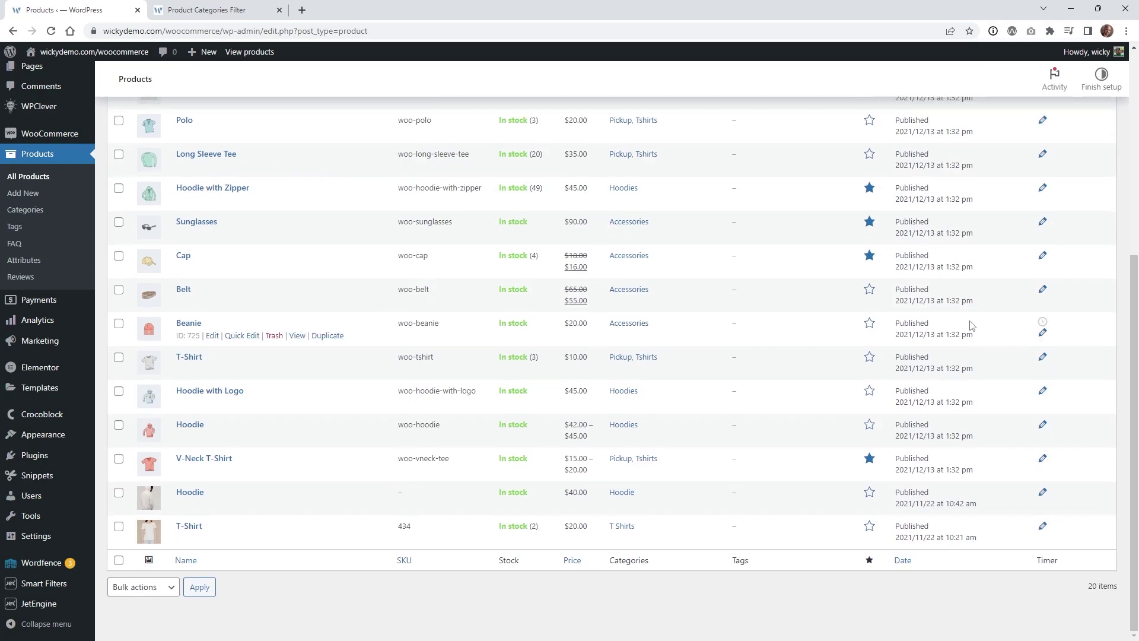
scroll(1032, 339, "up", 6)
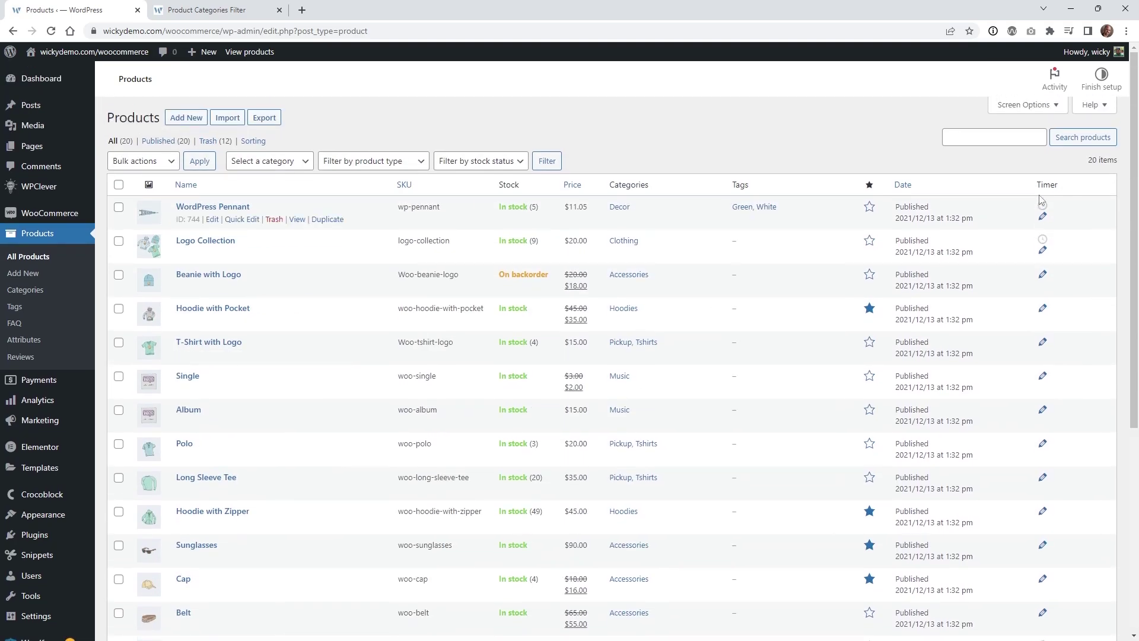
left_click(1043, 218)
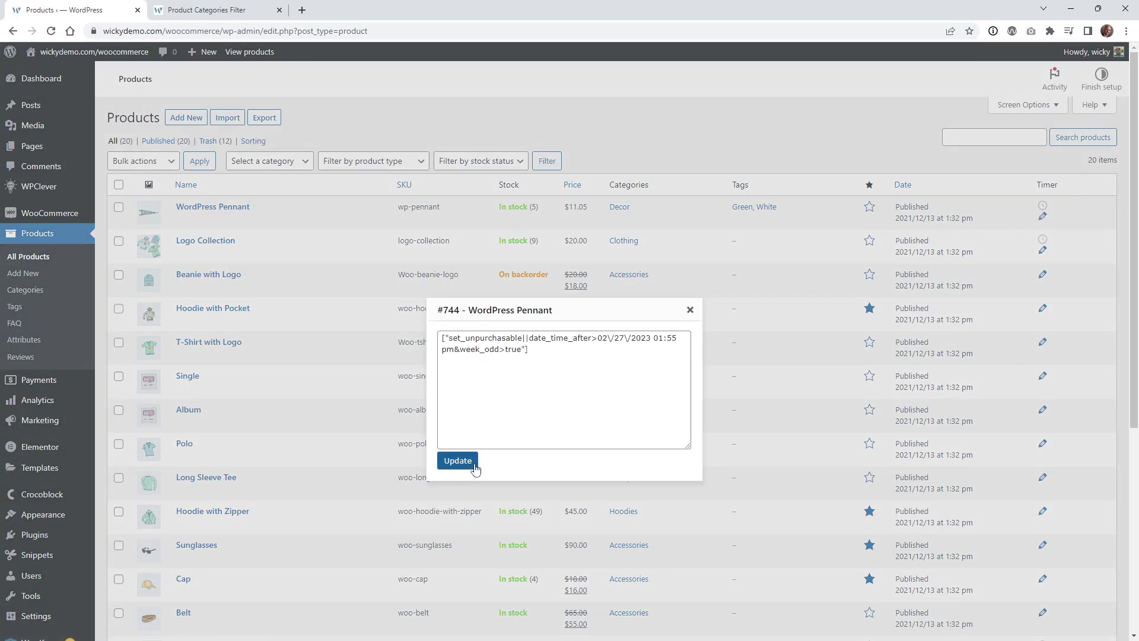
left_click(690, 310)
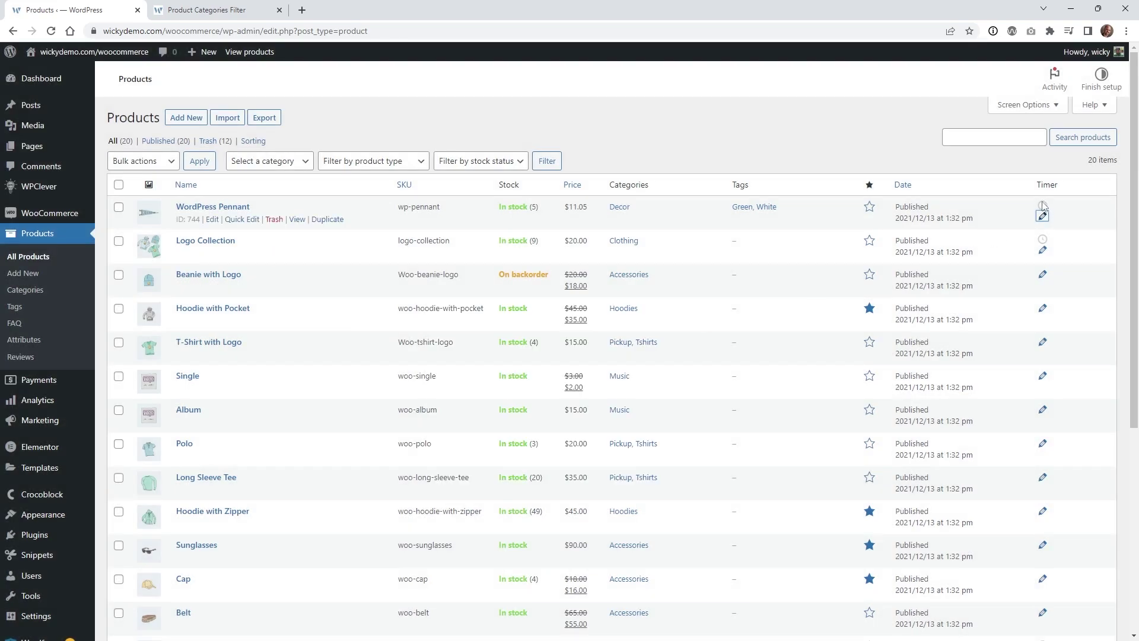
left_click(229, 207)
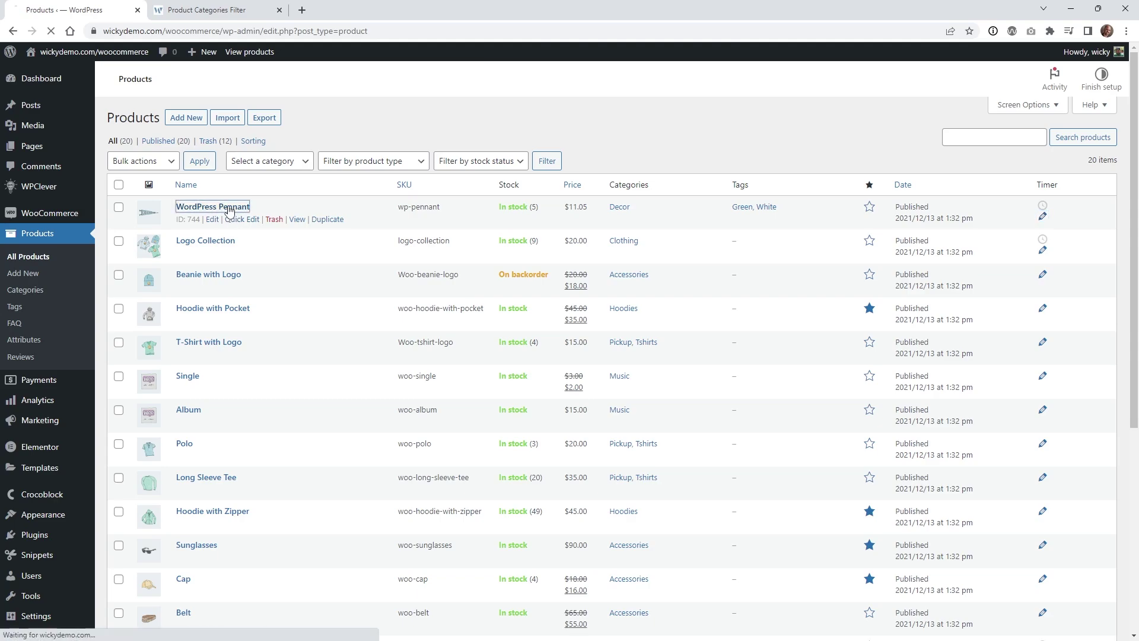
scroll(196, 534, "down", 1)
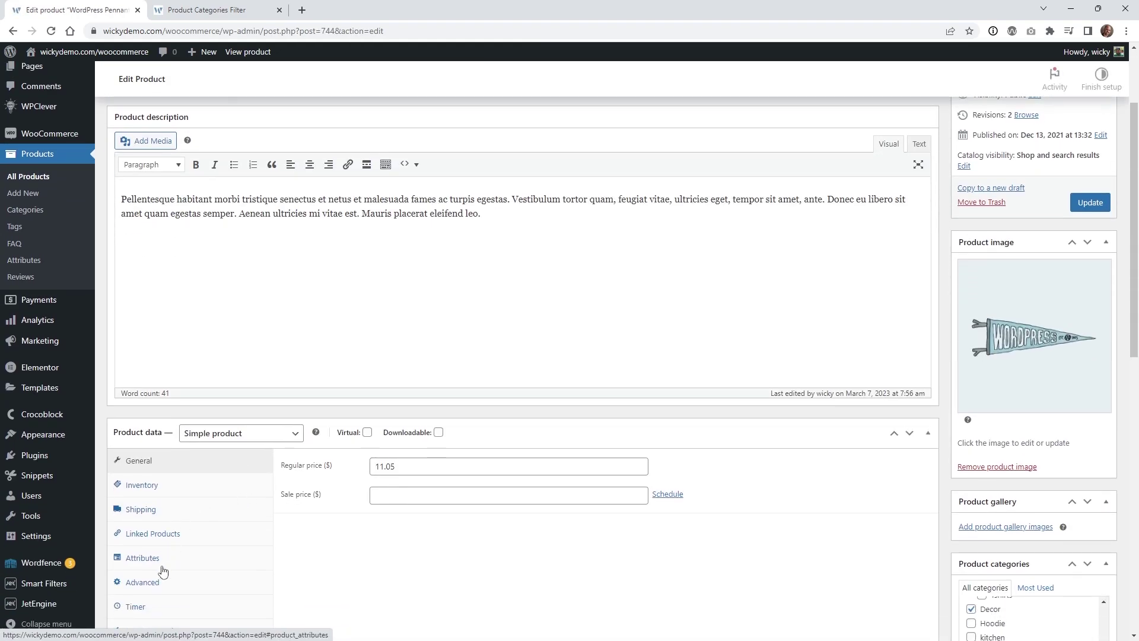
- Show the Pennant's Set unpurchasable timer action: after 02/27/2023 01:55 pm on all odd weeks
left_click(135, 607)
scroll(237, 534, "down", 2)
left_click(323, 399)
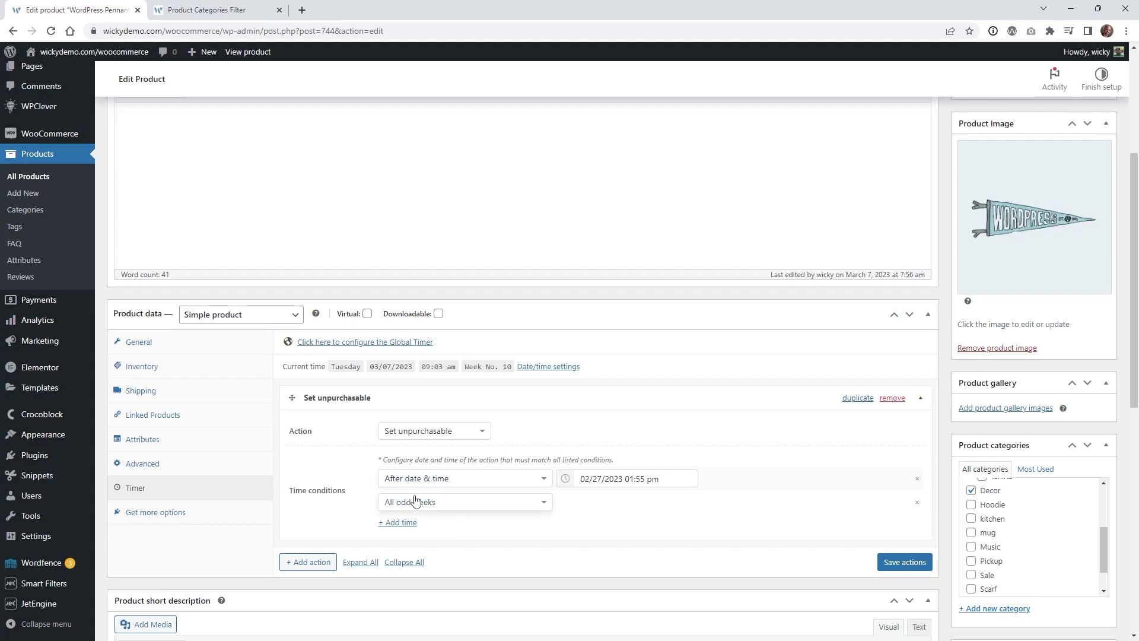
left_click(363, 400)
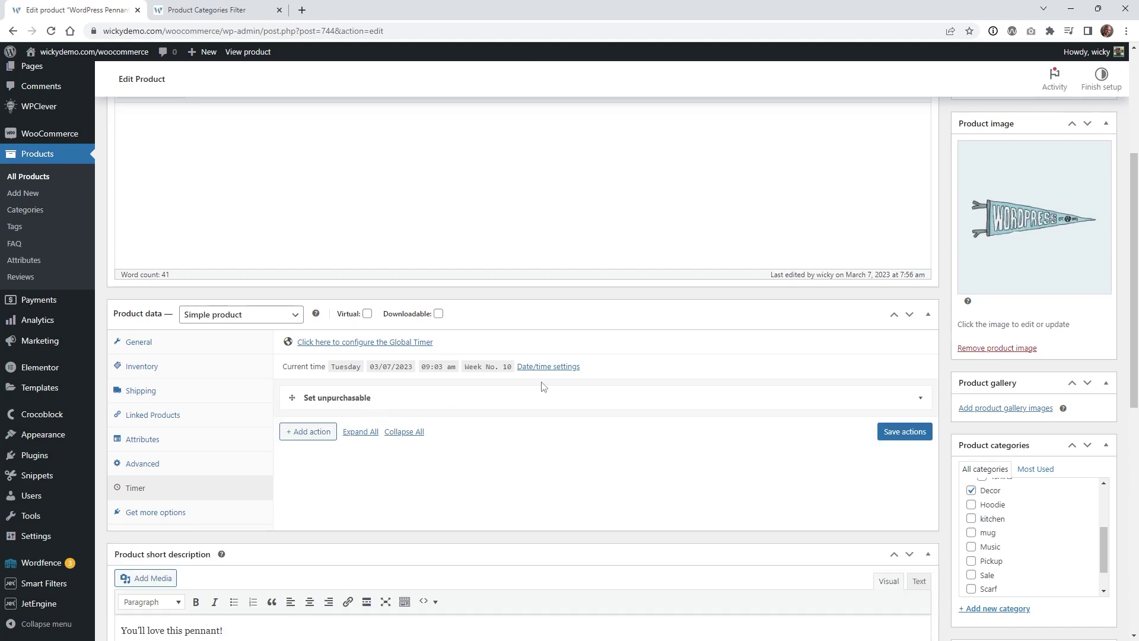
left_click(534, 399)
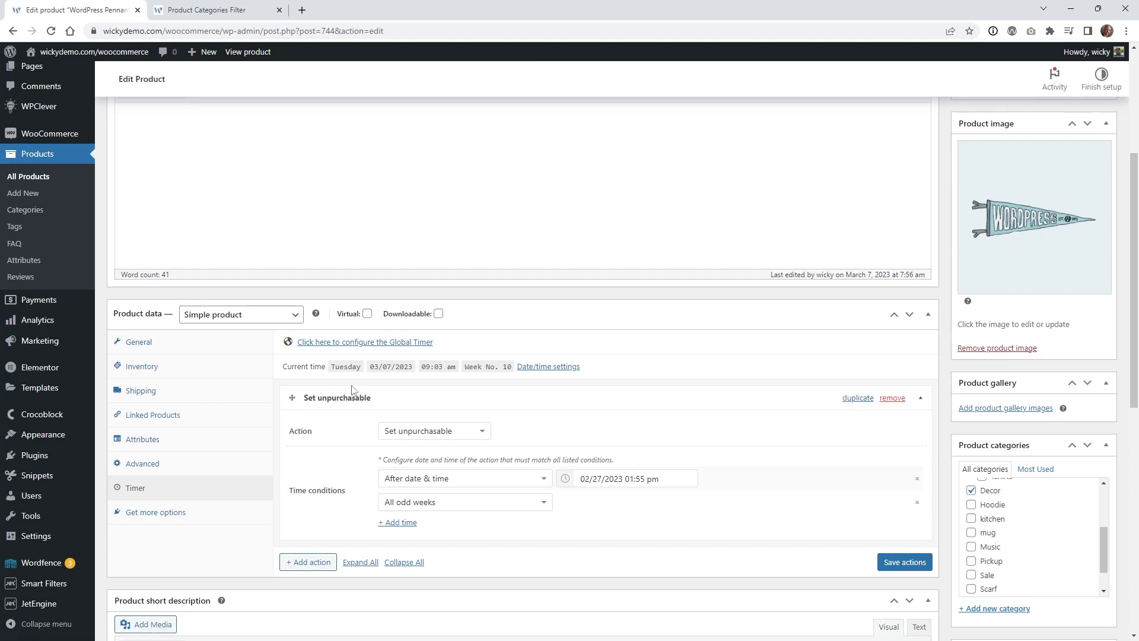
- Go to the WPC Product Timer settings via the WPClever sidebar menu
mouse_move(42, 114)
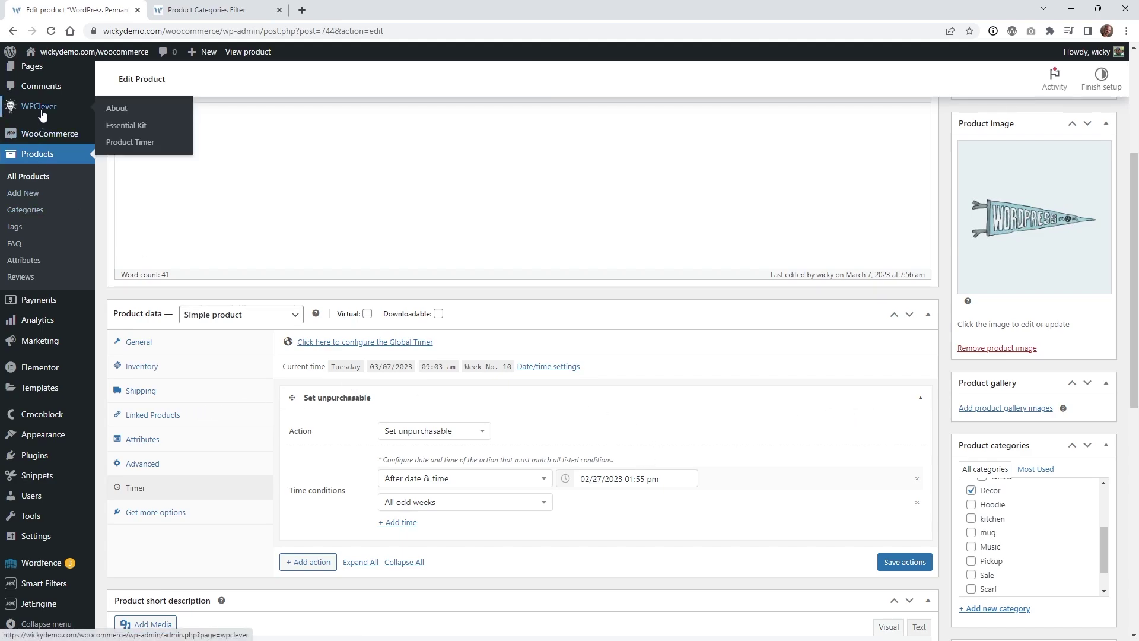
left_click(42, 114)
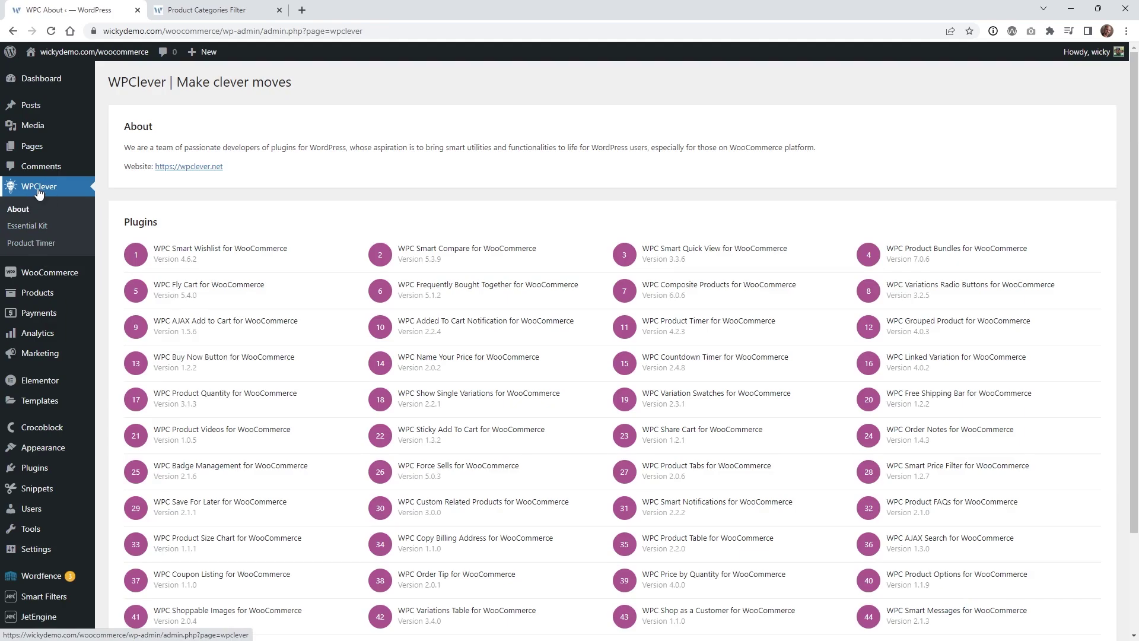
left_click(30, 245)
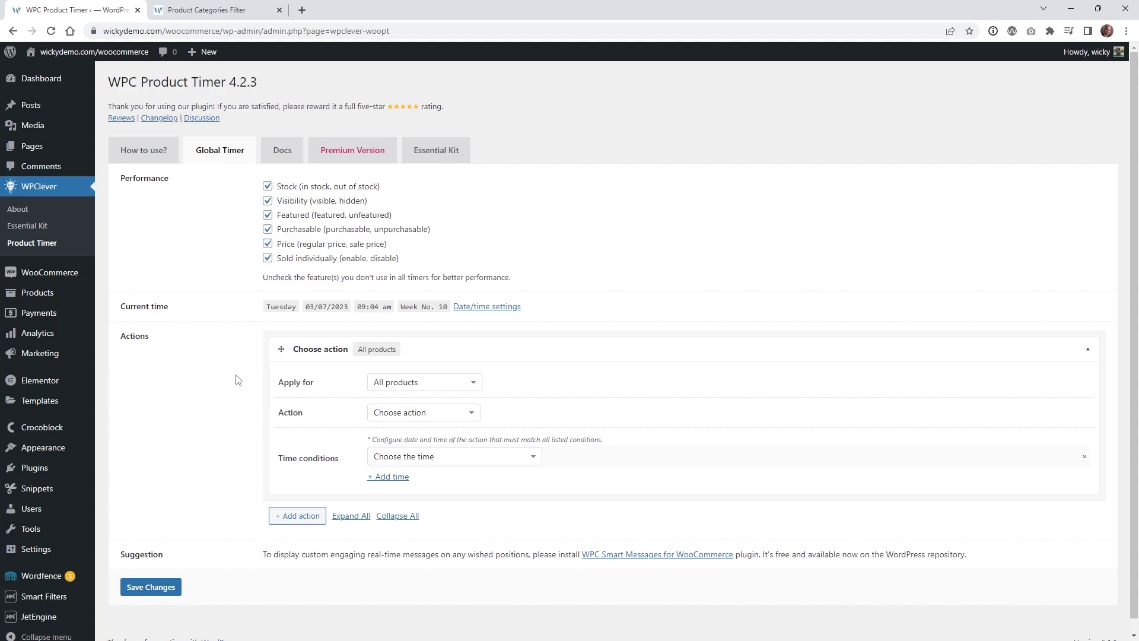
- Inspect the Global Timer's available actions and close the list without choosing one
mouse_move(470, 381)
left_click(426, 414)
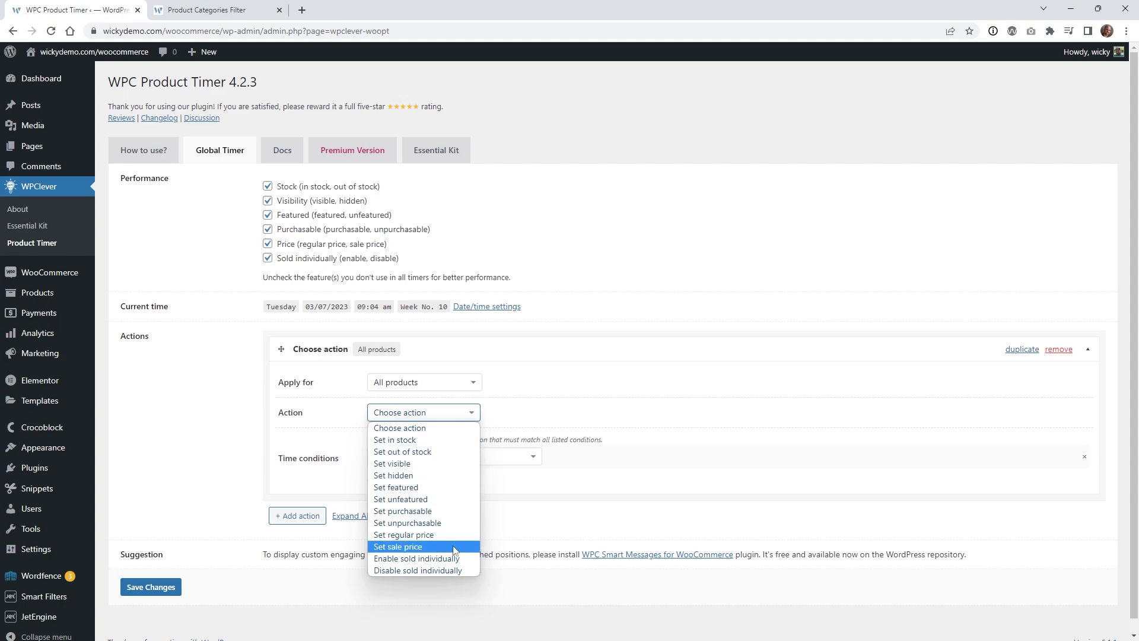
left_click(416, 426)
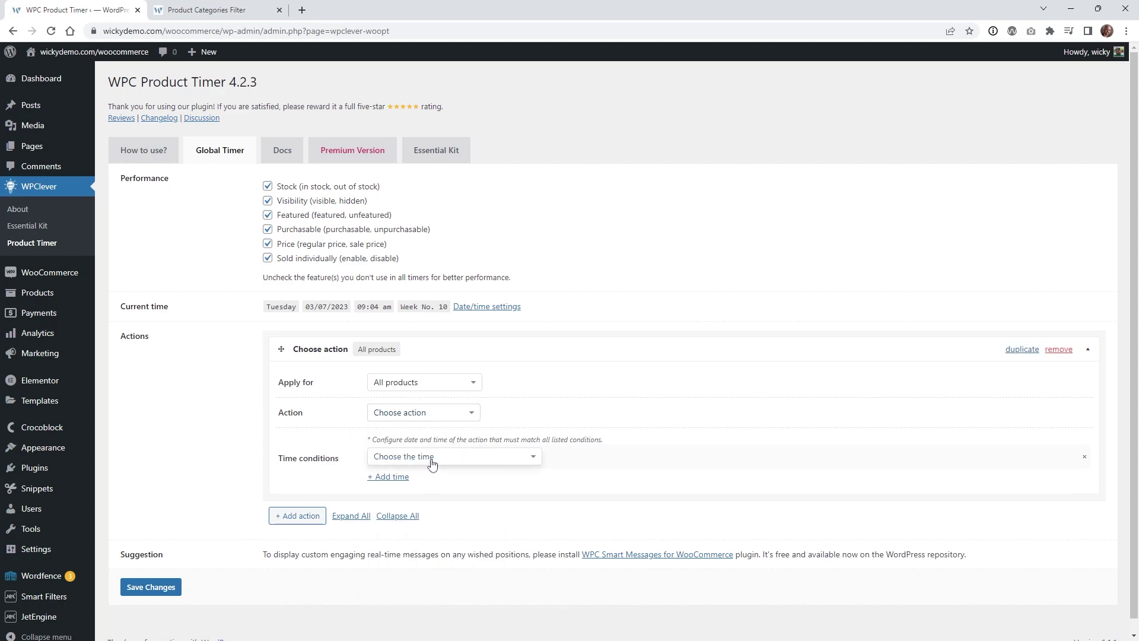